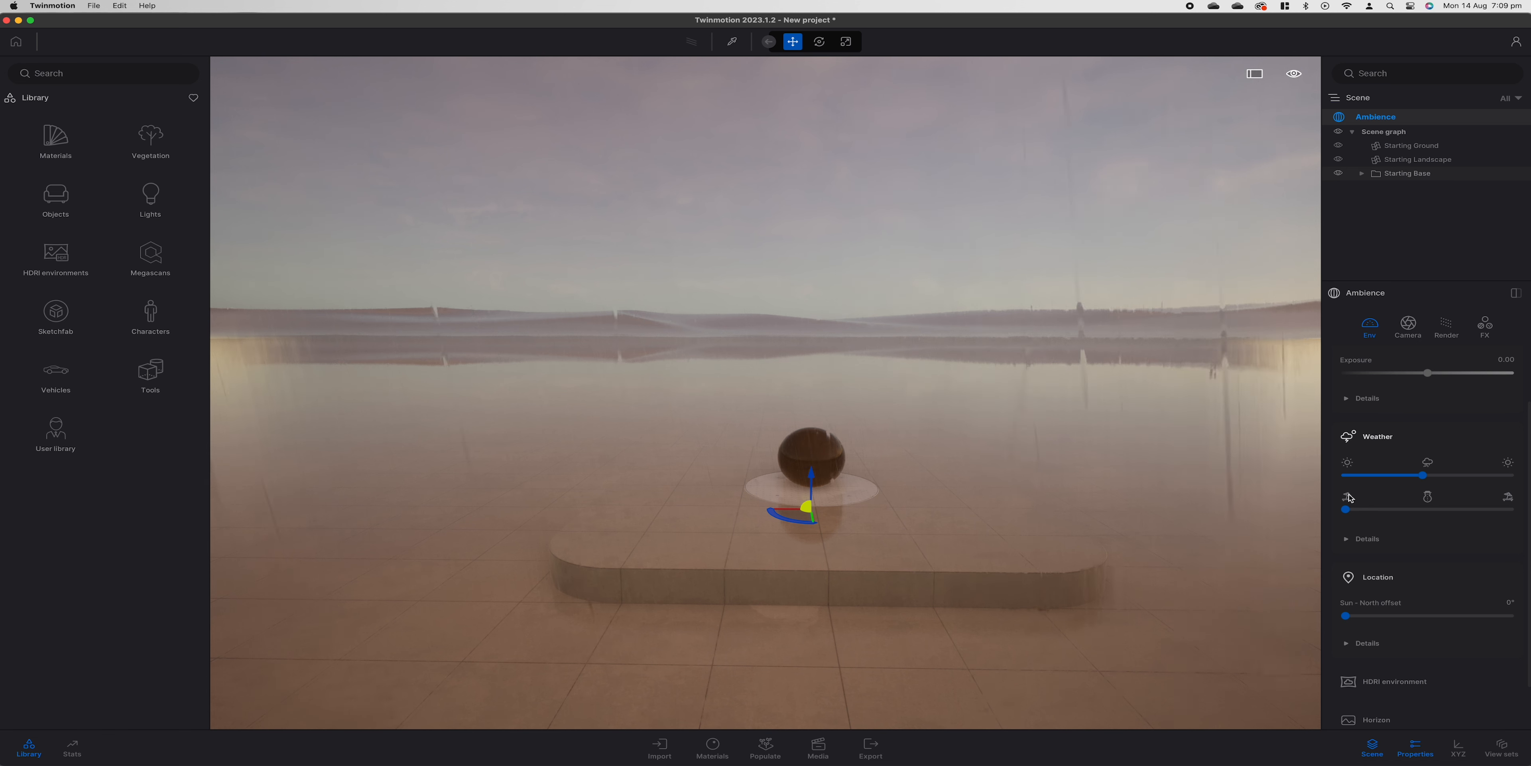
# Change the season to snowy winter and shift the time of day to bright daylight.
pyautogui.moveTo(1346, 509); pyautogui.dragTo(1433, 510)
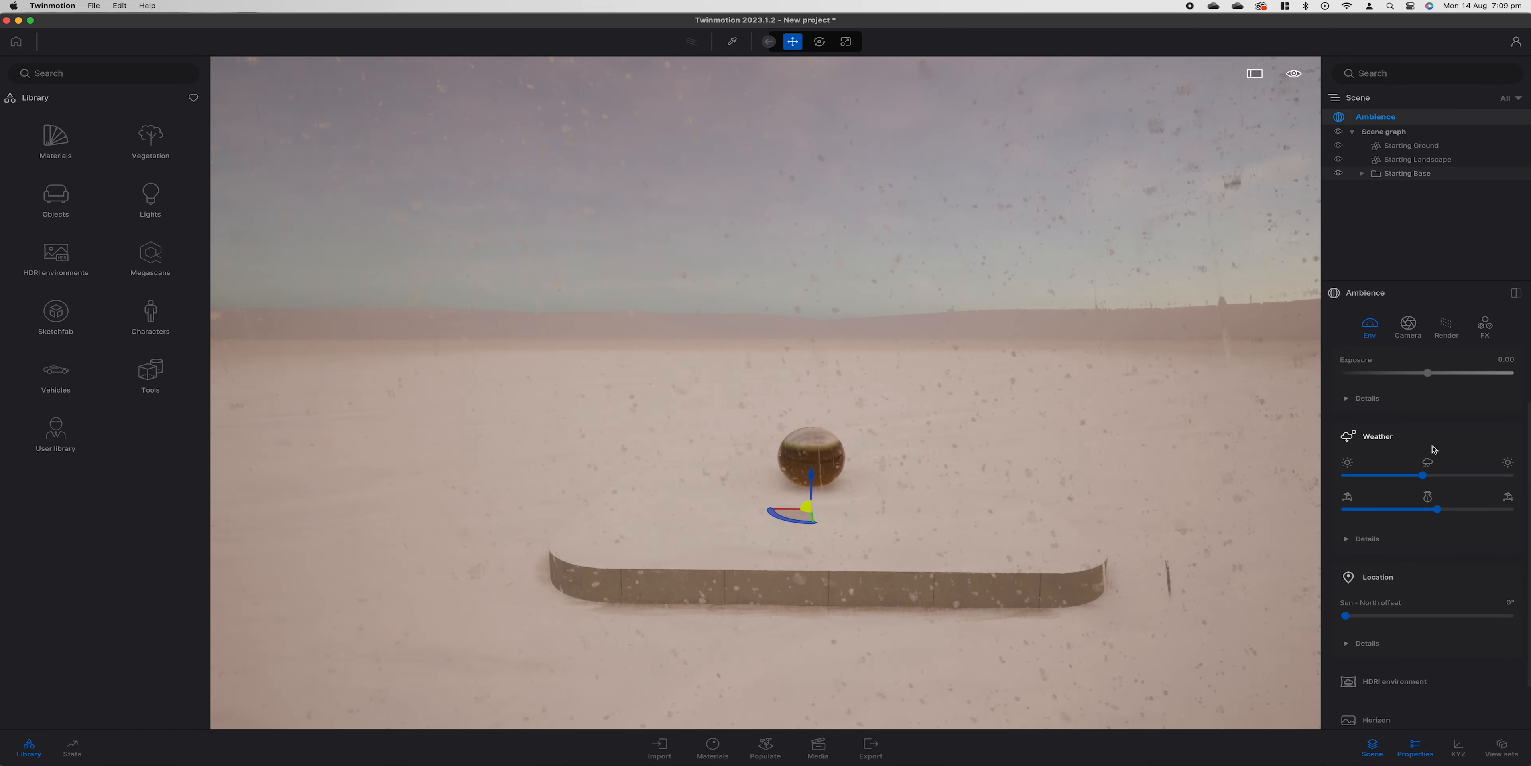
pyautogui.moveTo(1409, 382)
pyautogui.moveTo(1398, 374); pyautogui.dragTo(1452, 375)
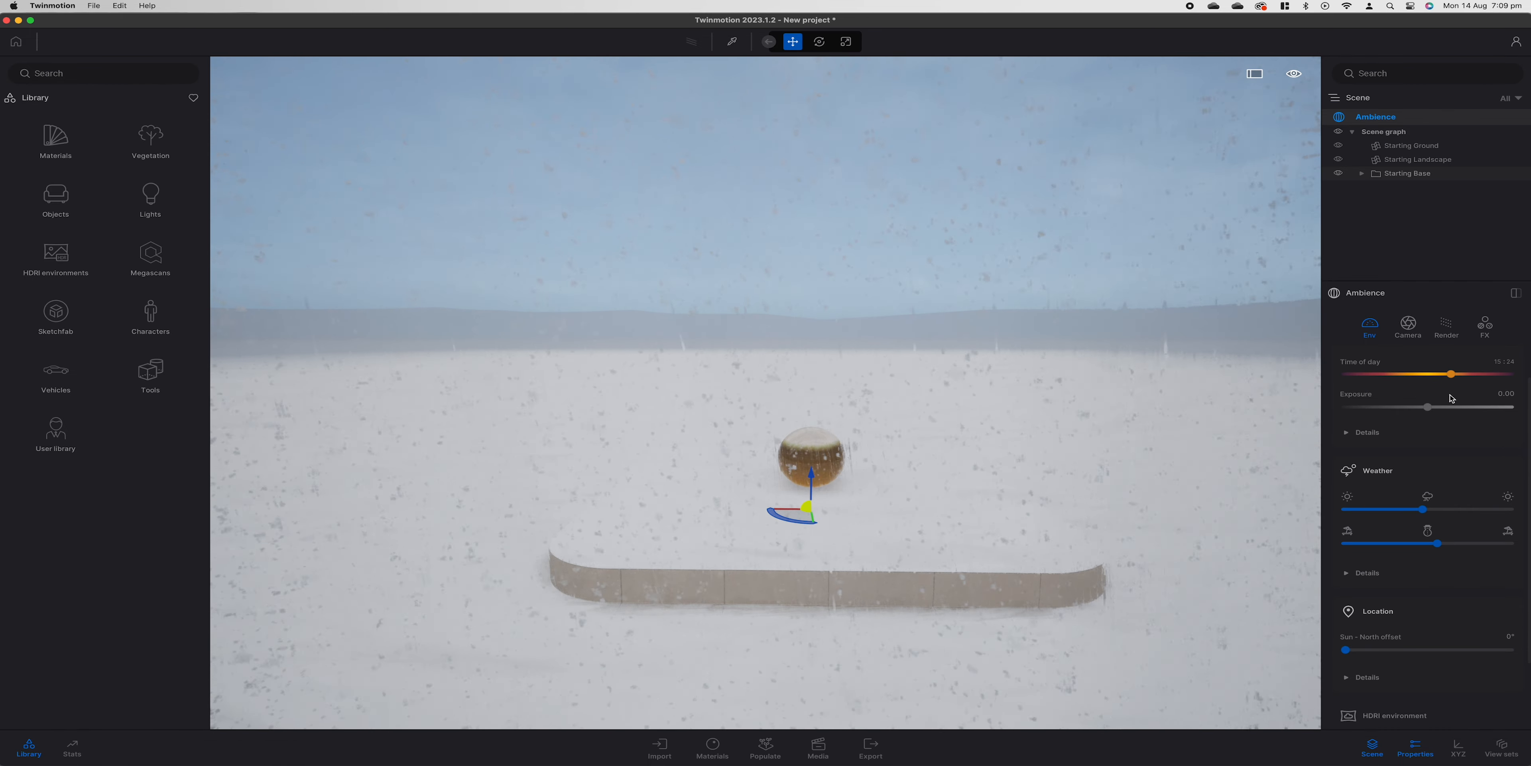
# Reset the weather to a clear sky and the season to full summer.
pyautogui.moveTo(1423, 509); pyautogui.dragTo(1308, 510)
pyautogui.moveTo(1437, 543); pyautogui.dragTo(1306, 529)
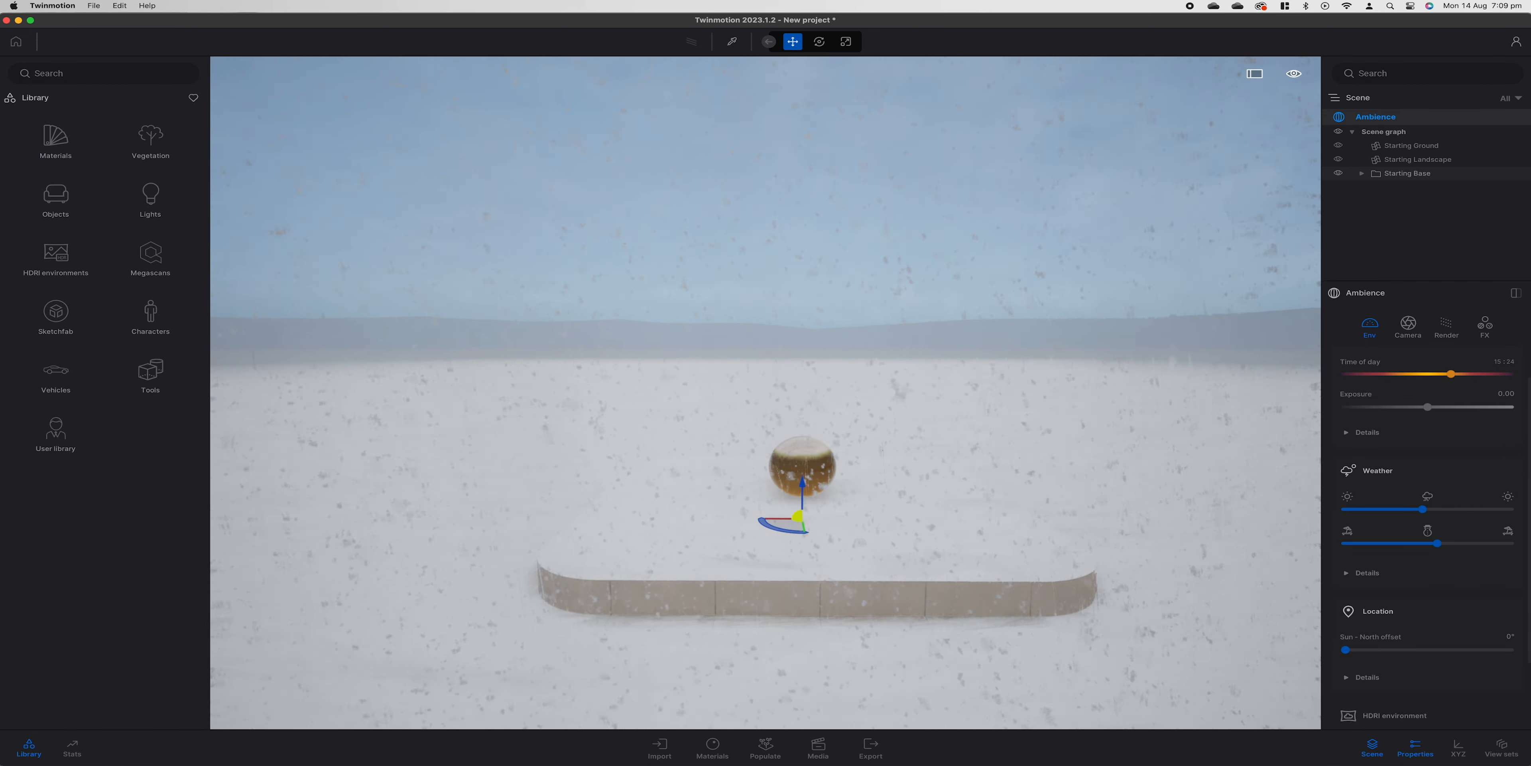
pyautogui.scroll(-2, 1427, 526)
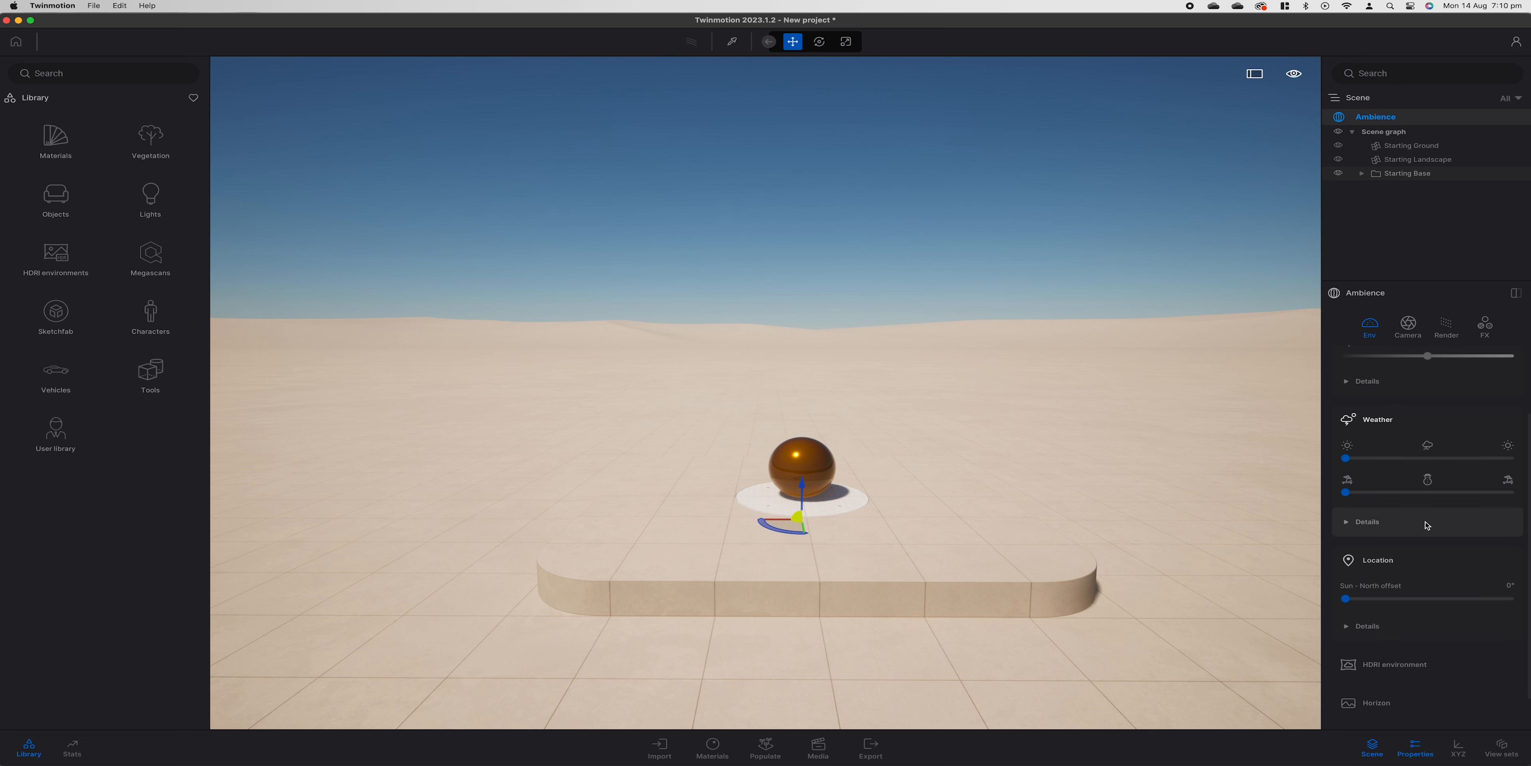
# Review the Location settings with the Sun - North offset, month and map, and look at the HDRI environment settings.
pyautogui.scroll(-1, 1430, 523)
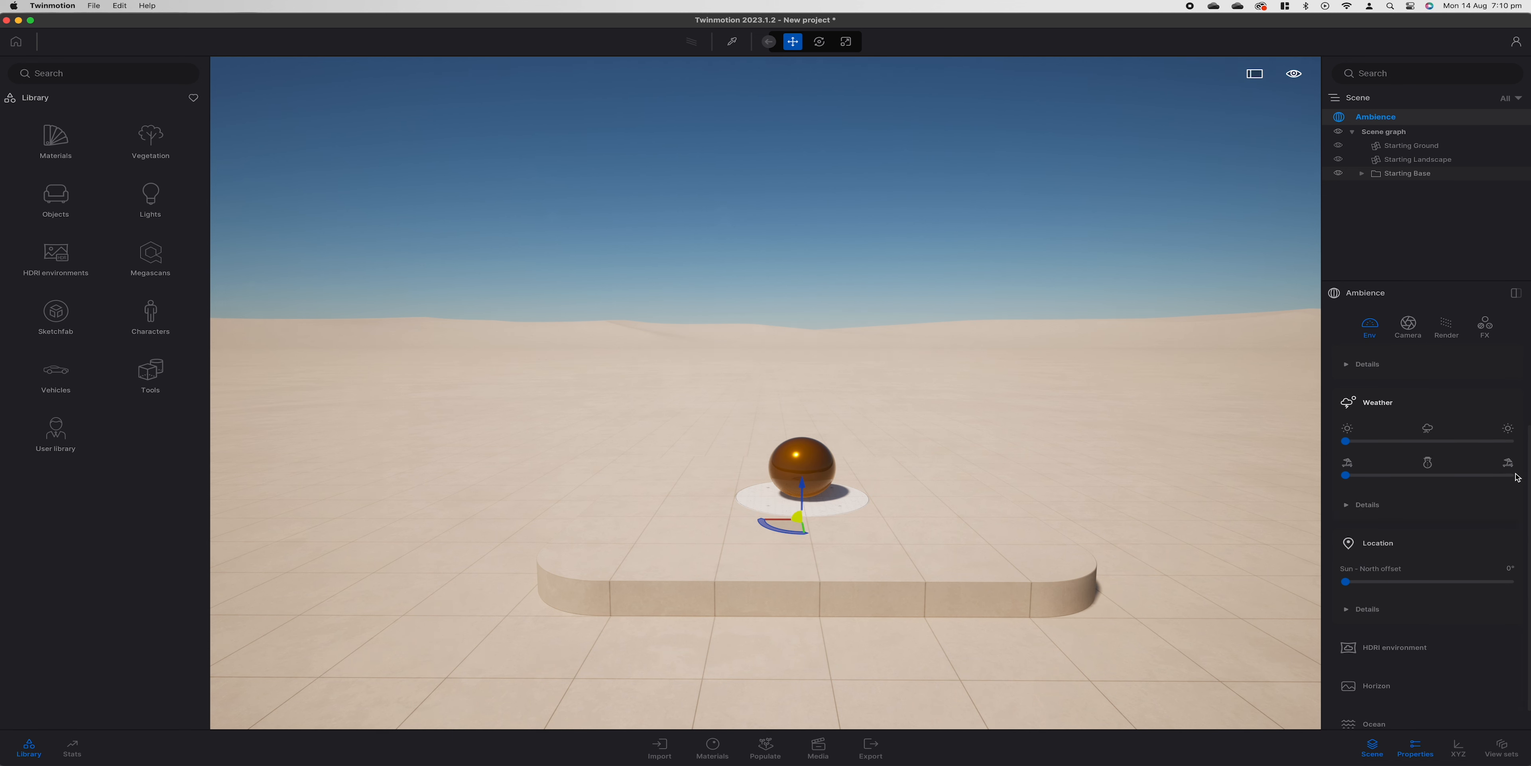
pyautogui.scroll(-1, 1403, 475)
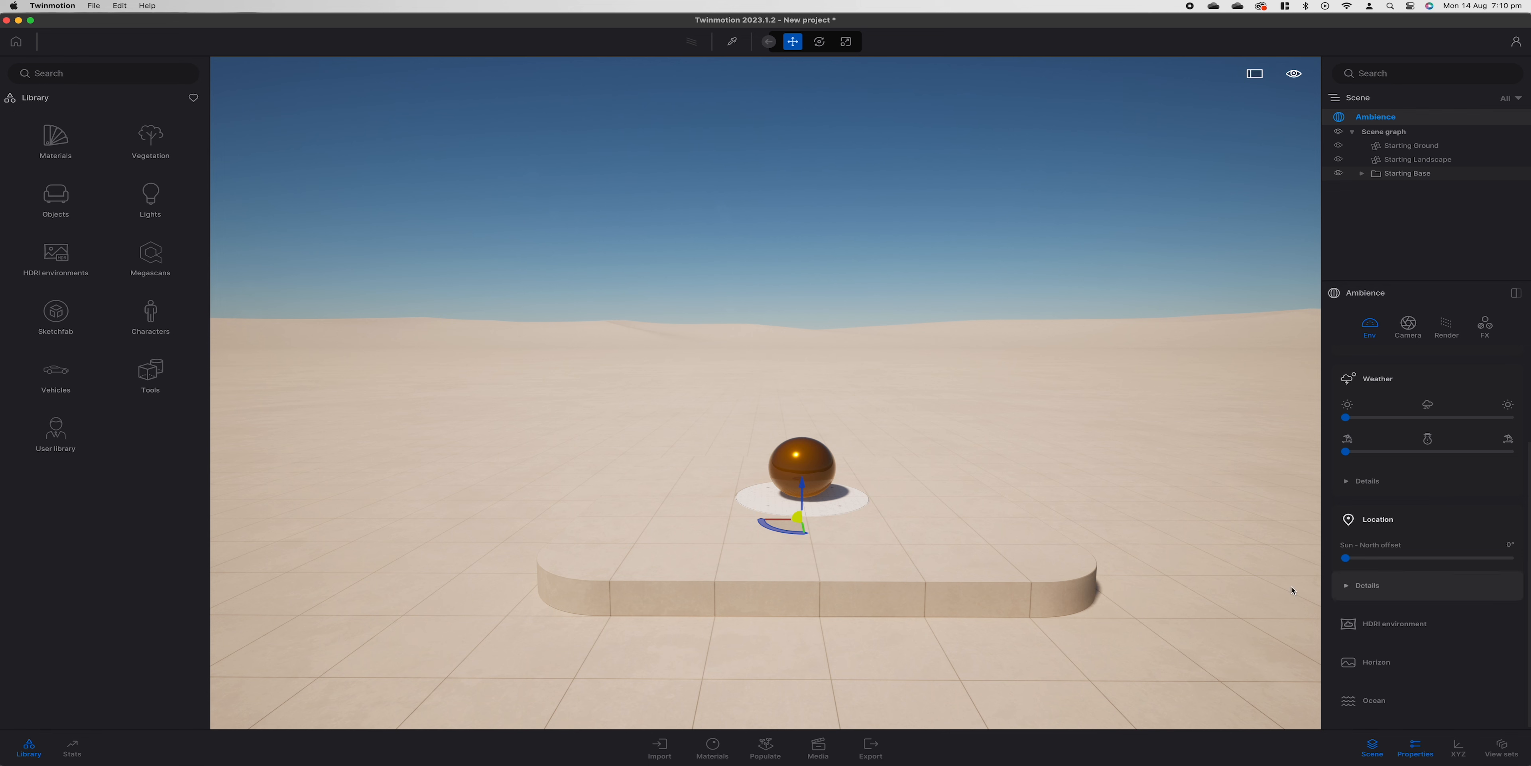
pyautogui.moveTo(1351, 560)
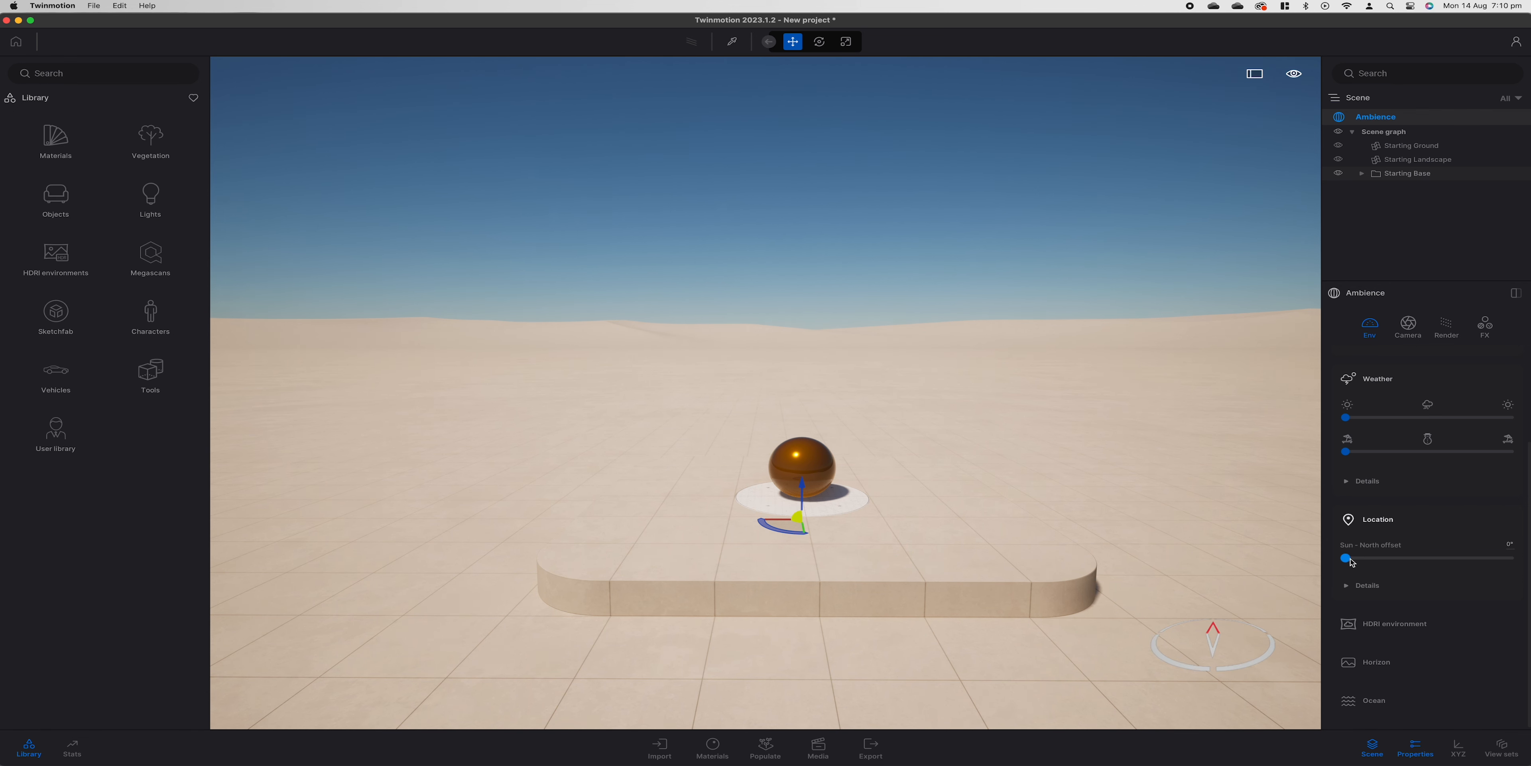
pyautogui.moveTo(1350, 560)
pyautogui.mouseDown()
pyautogui.moveTo(1385, 557)
pyautogui.moveTo(1337, 558)
pyautogui.moveTo(1463, 555)
pyautogui.moveTo(1345, 558)
pyautogui.mouseUp()
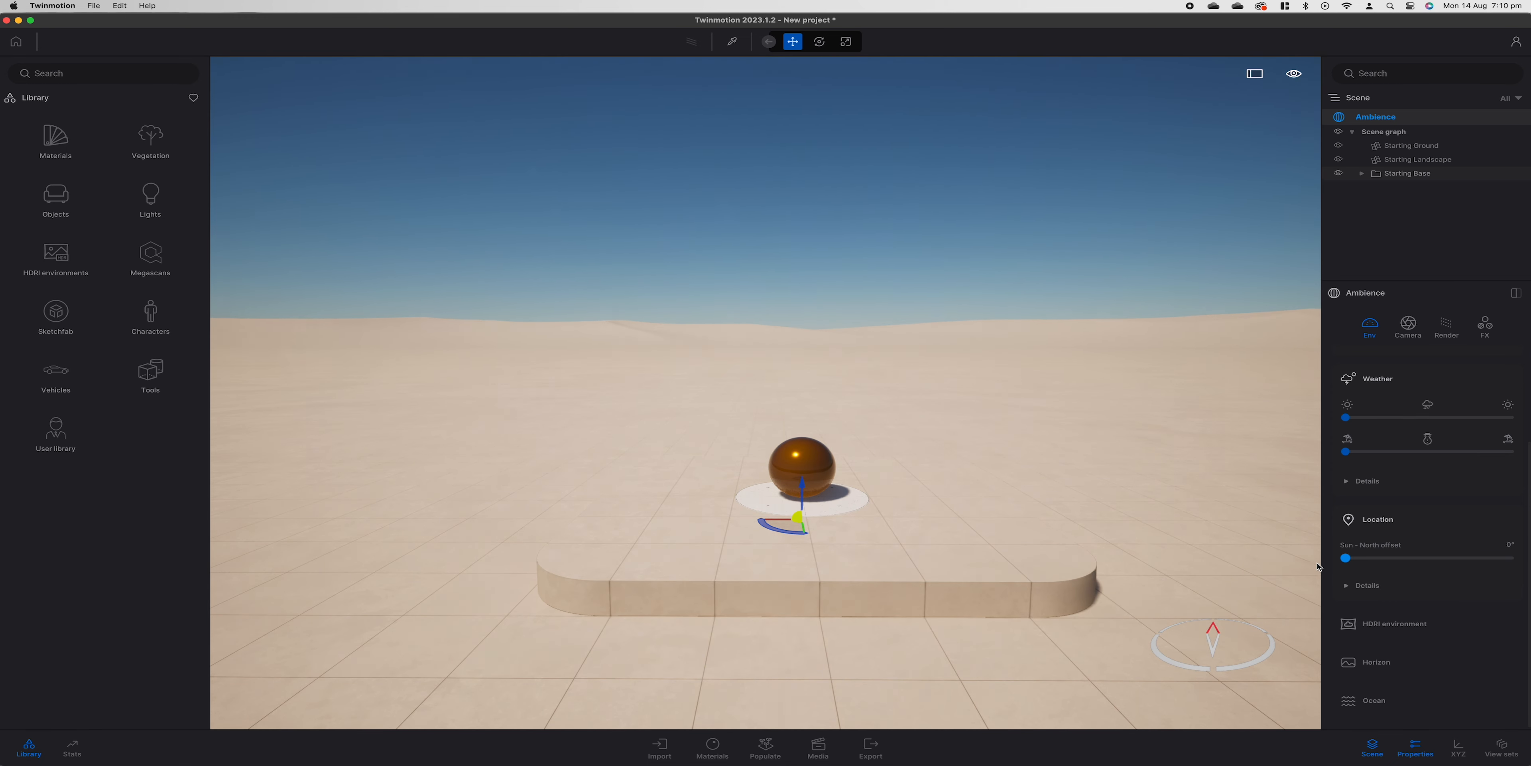
pyautogui.click(1377, 587)
pyautogui.scroll(-3, 1386, 578)
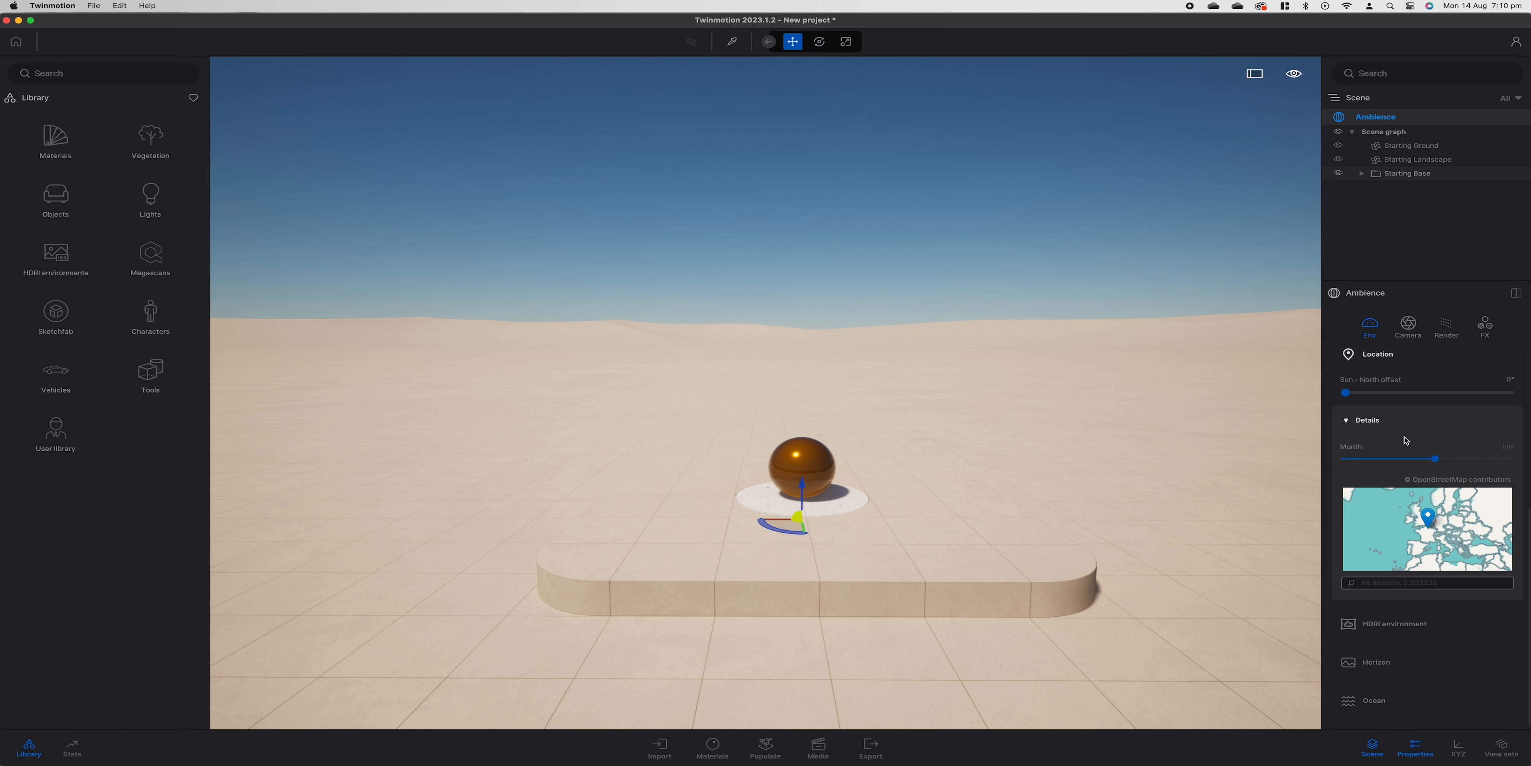
pyautogui.click(1394, 426)
pyautogui.click(1392, 627)
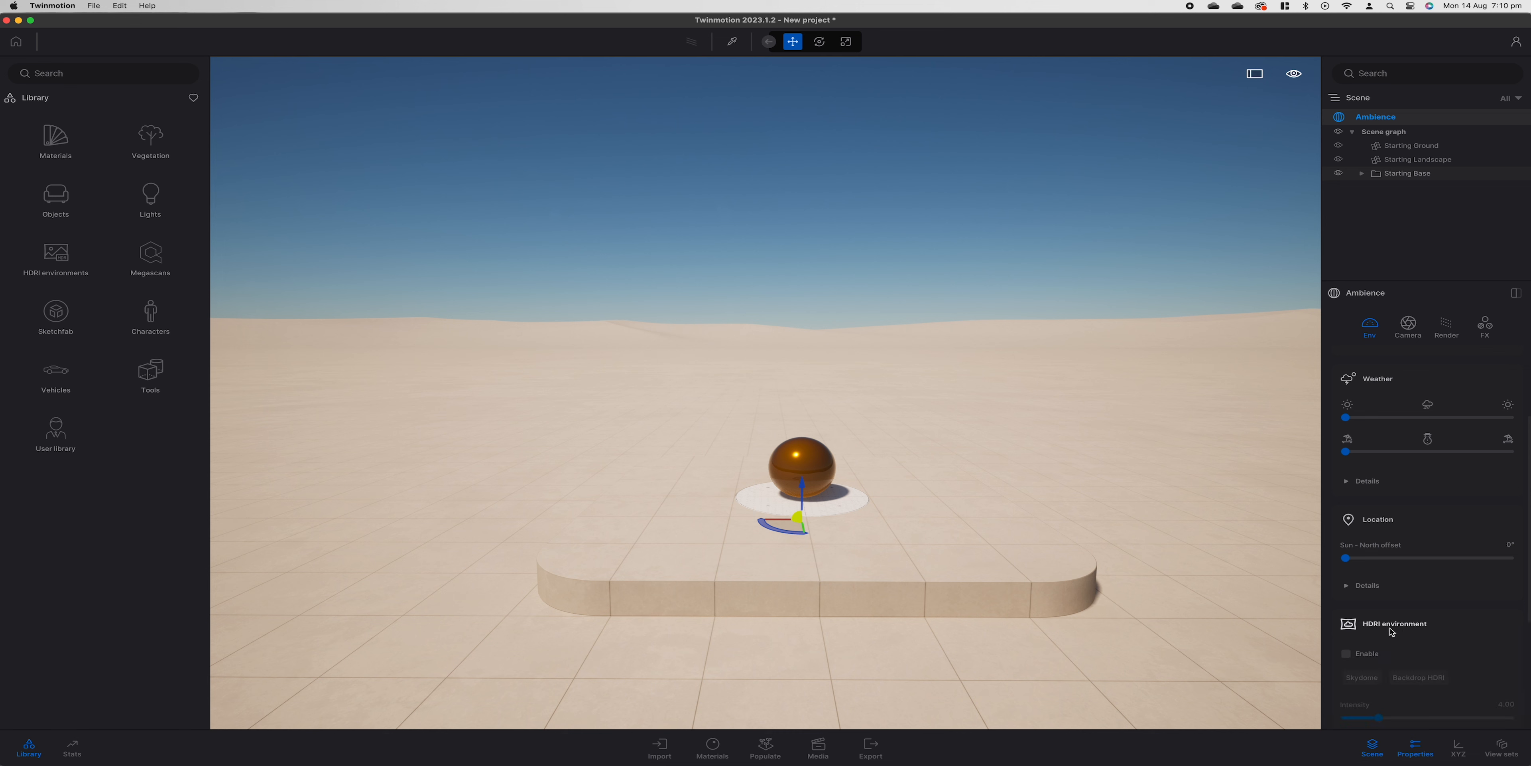
pyautogui.click(1368, 629)
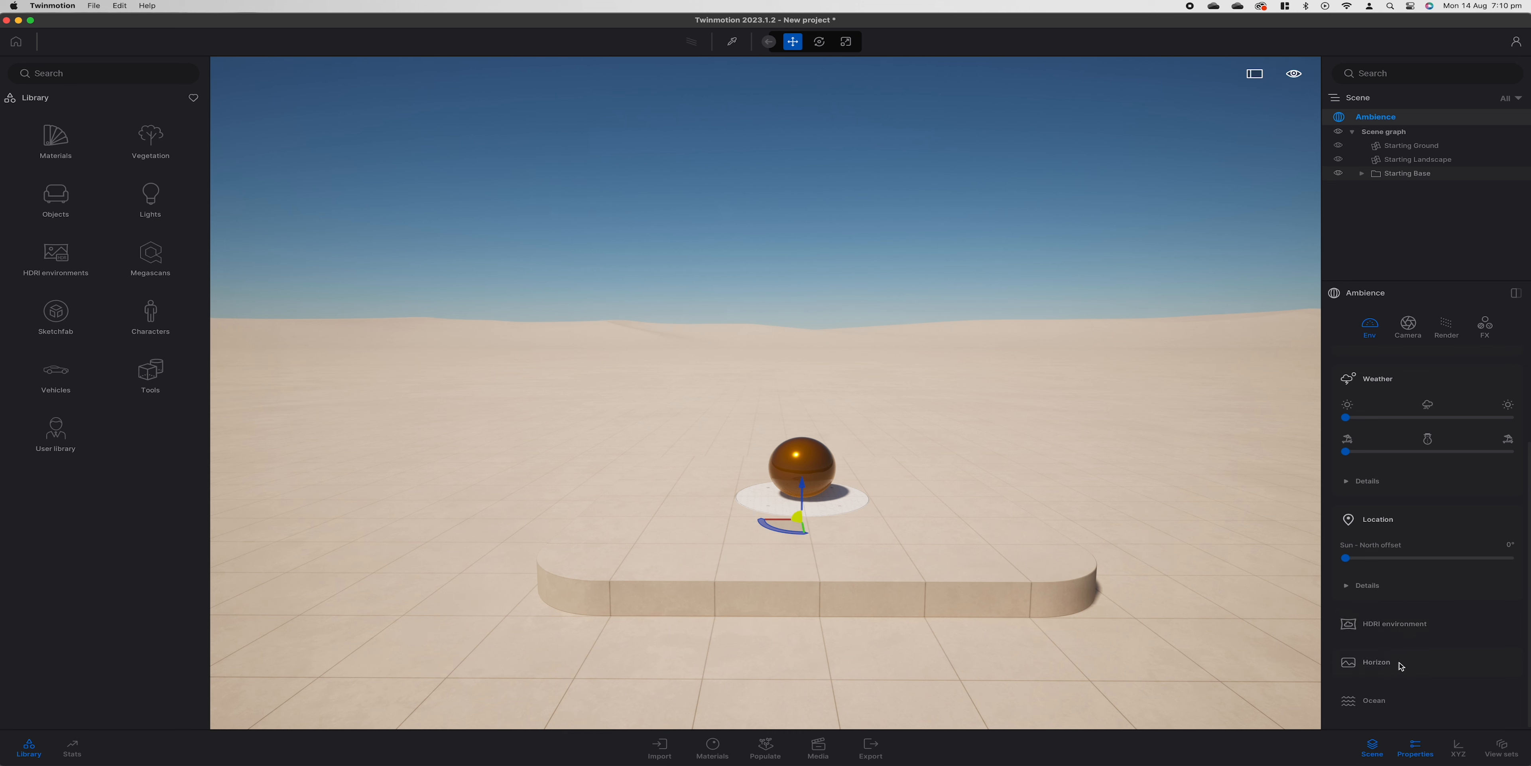
# Enable the City horizon picture and hide the Starting Landscape in the scene.
pyautogui.click(1367, 661)
pyautogui.click(1346, 604)
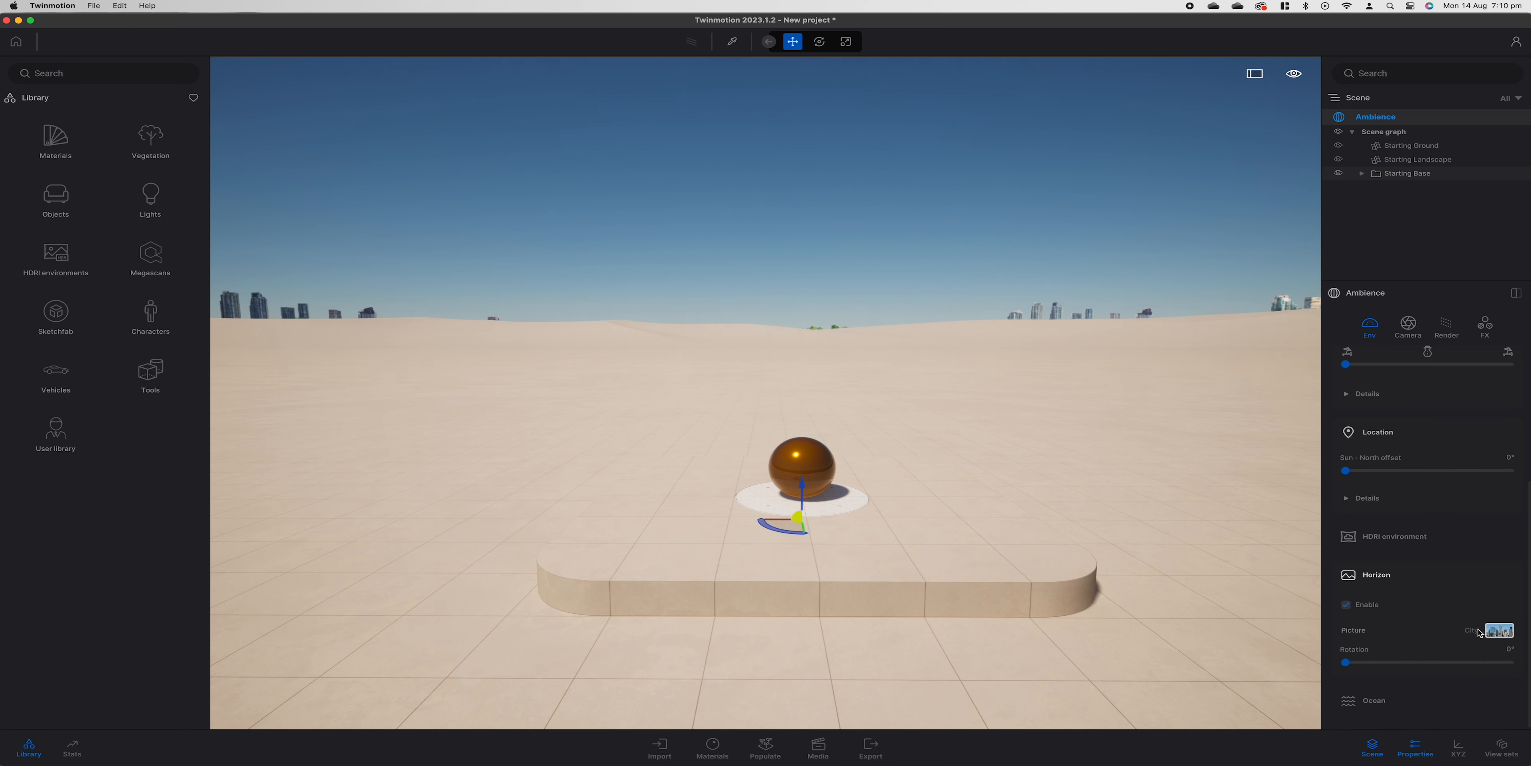
pyautogui.click(1338, 160)
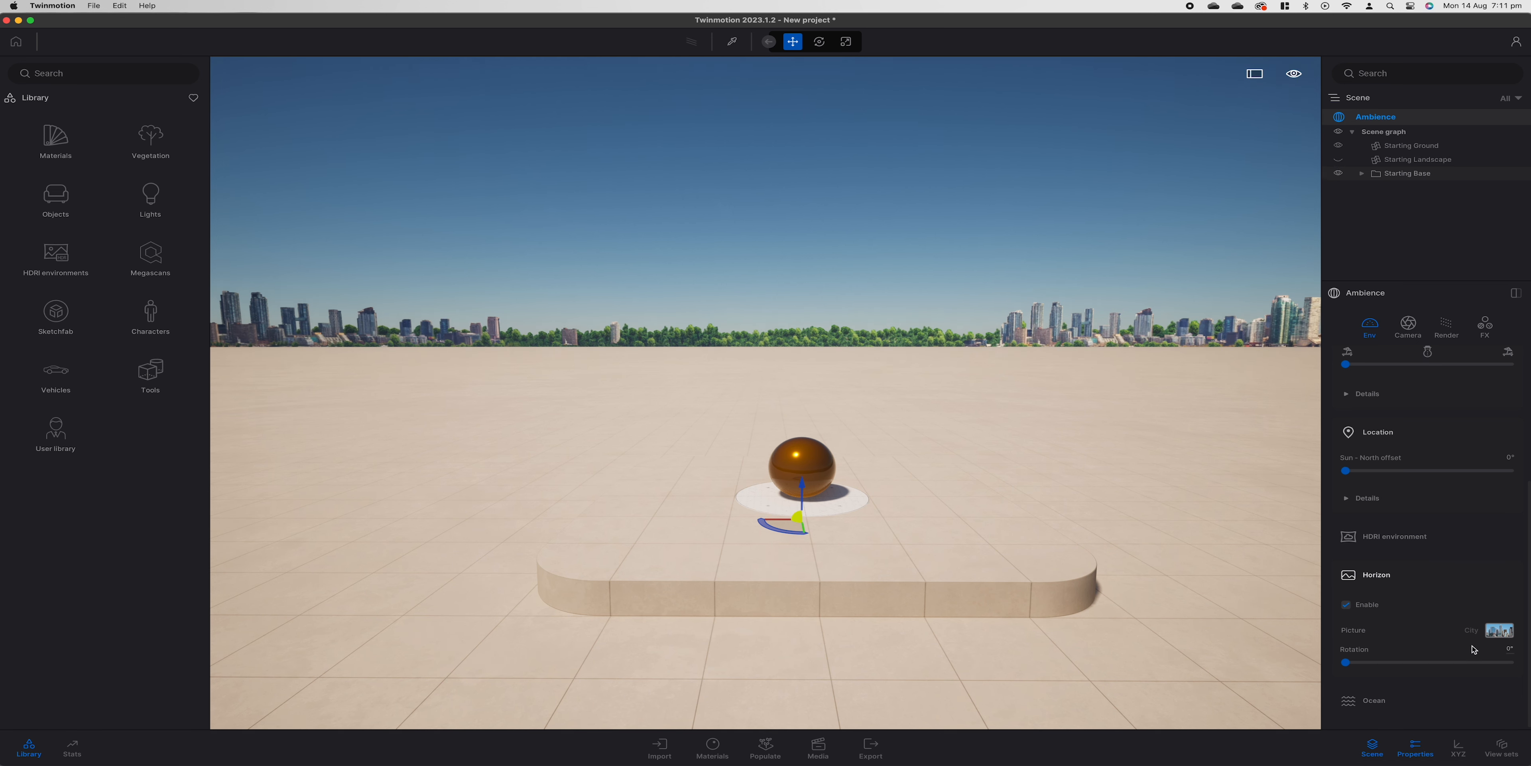
# Rotate the horizon to 191° and try the Mountains, Countryside and Town pictures, going back to Countryside.
pyautogui.click(1510, 647)
pyautogui.moveTo(1343, 665); pyautogui.dragTo(1432, 662)
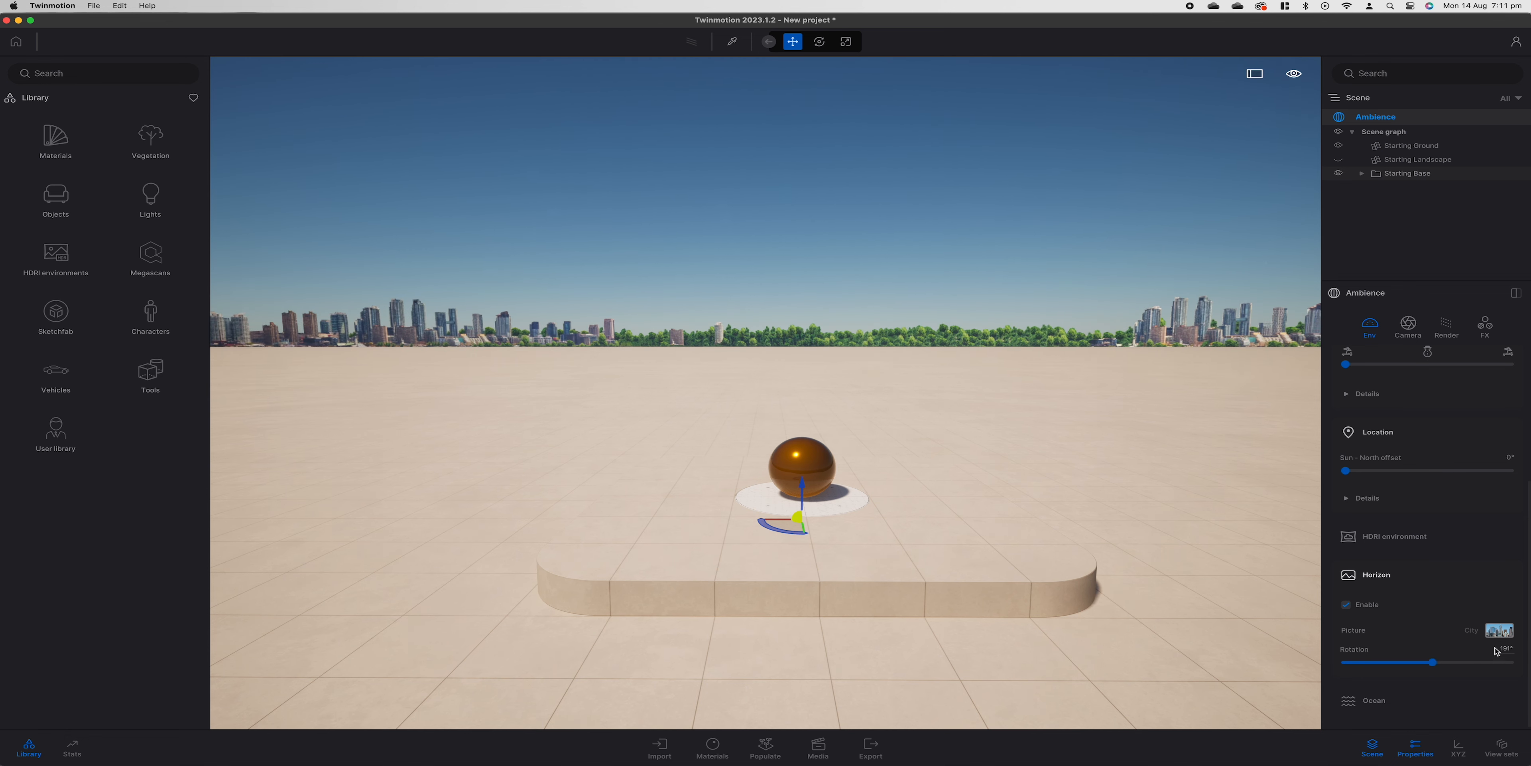
pyautogui.click(1499, 630)
pyautogui.click(1435, 528)
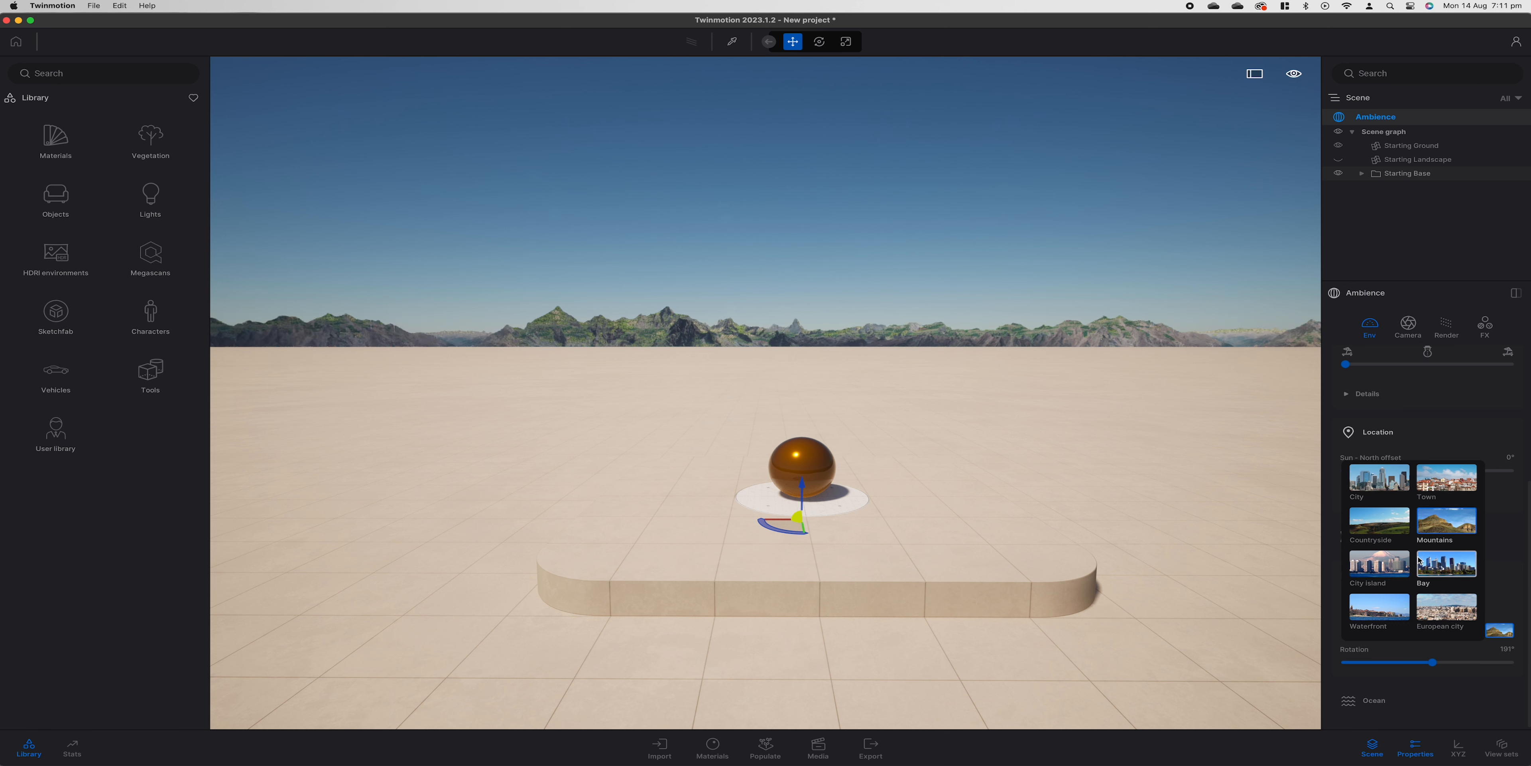
pyautogui.click(1379, 522)
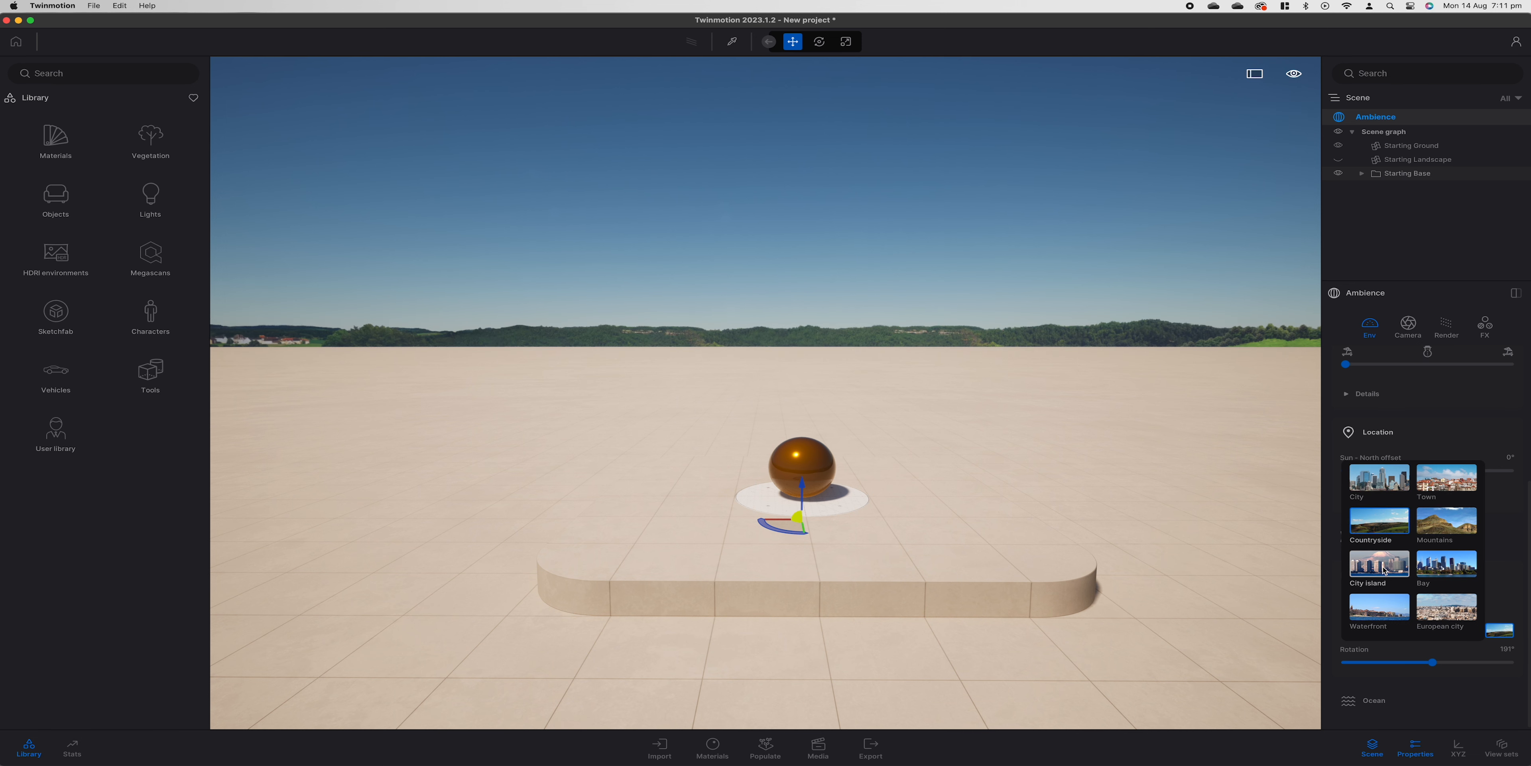
pyautogui.click(1437, 493)
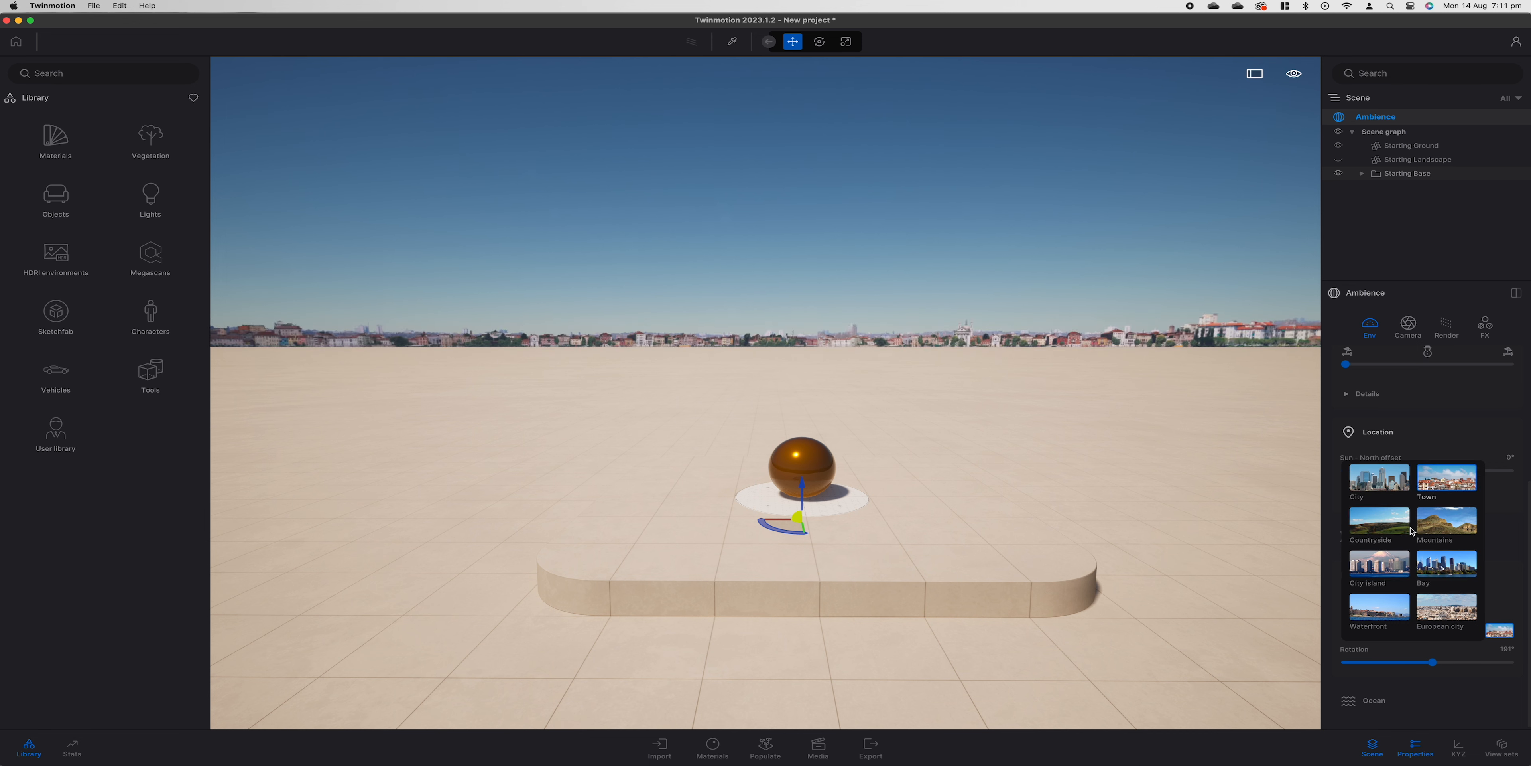
pyautogui.click(1400, 526)
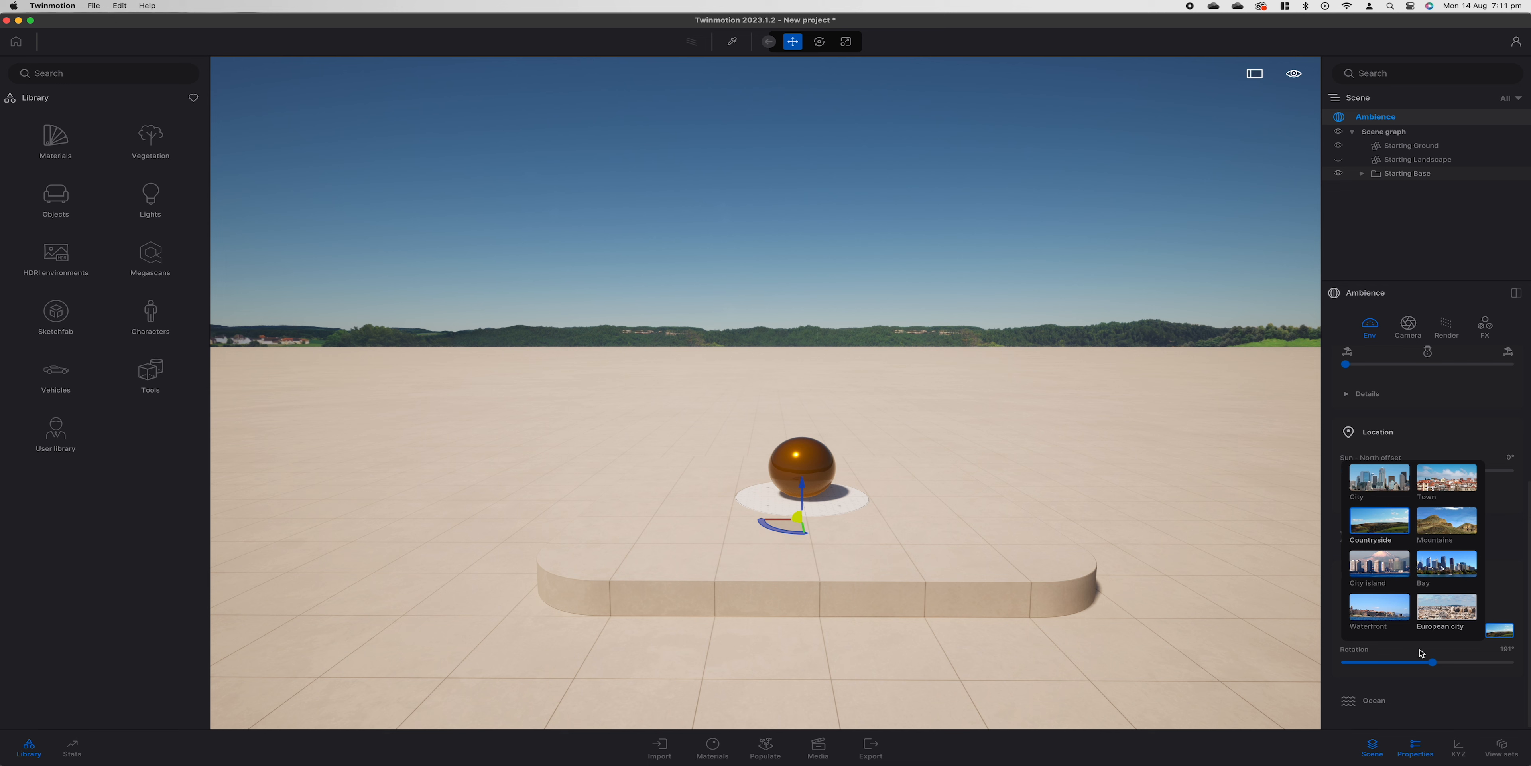
# Show the Starting Landscape again and rotate the horizon with the City island picture to 287°.
pyautogui.moveTo(1433, 660)
pyautogui.mouseDown()
pyautogui.moveTo(1494, 654)
pyautogui.moveTo(1415, 660)
pyautogui.moveTo(1434, 661)
pyautogui.mouseUp()
pyautogui.click(1338, 159)
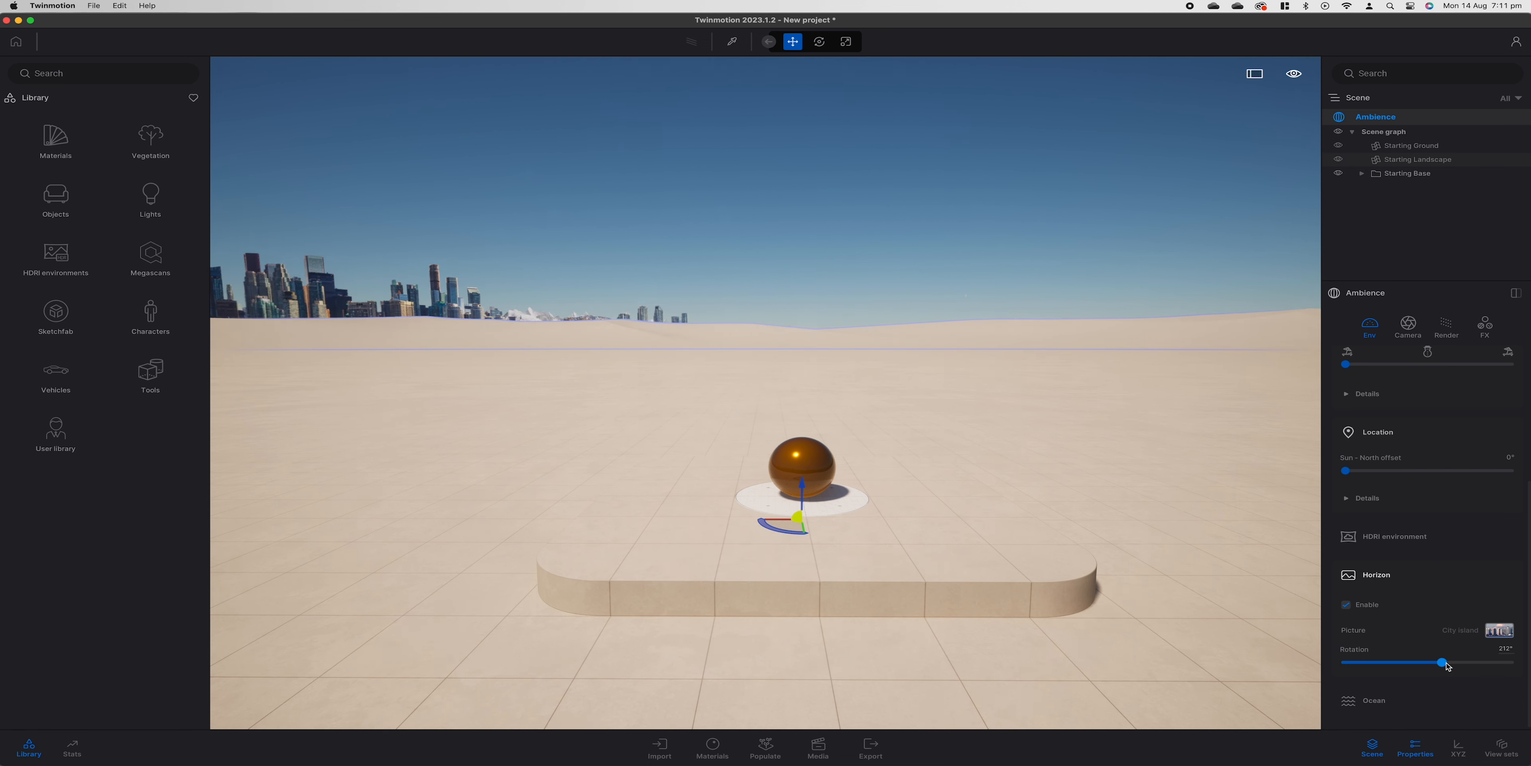
pyautogui.moveTo(1445, 663); pyautogui.dragTo(1477, 659)
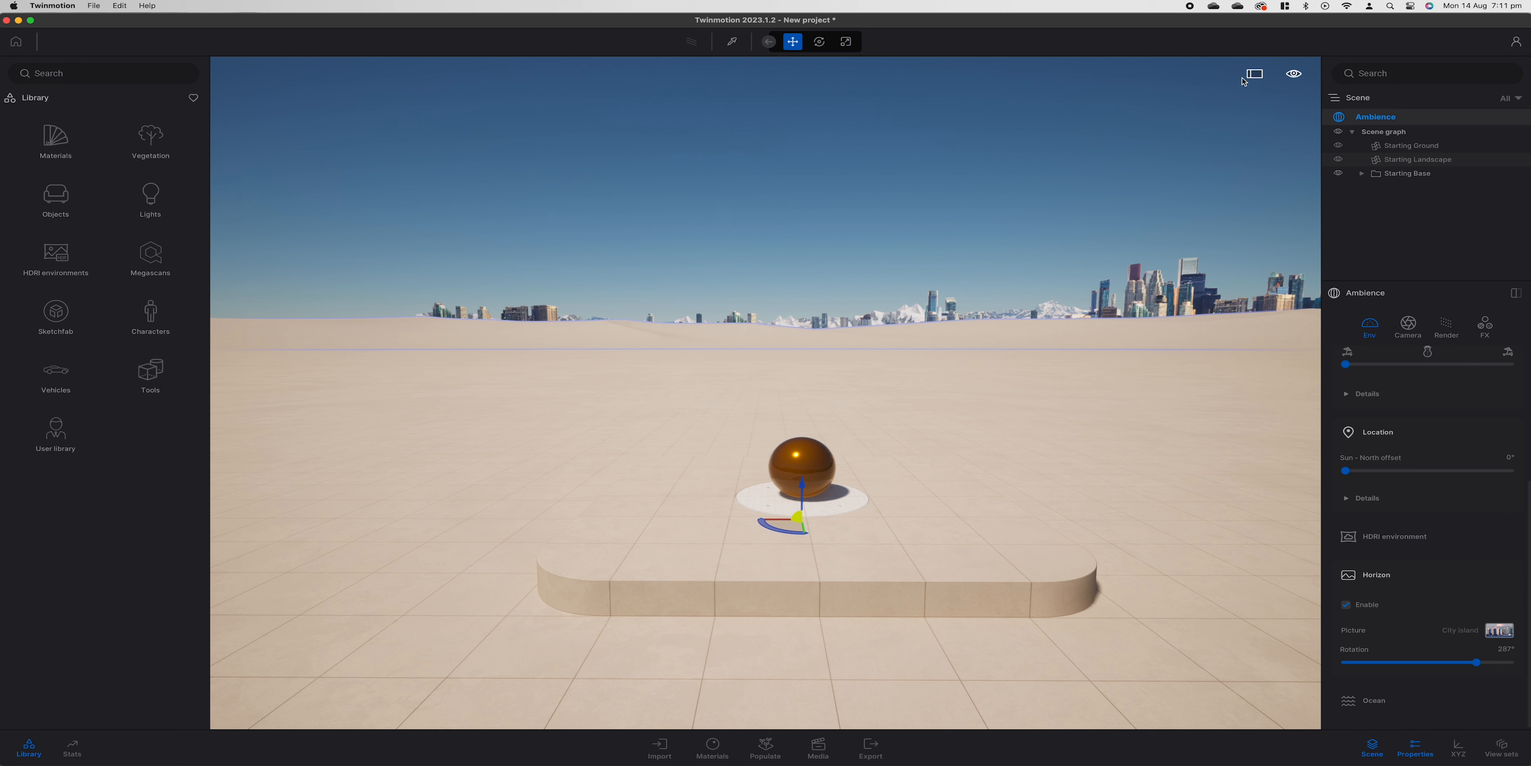
# Disable the horizon picture, leaving the Starting Landscape shown in the scene.
pyautogui.click(1338, 160)
pyautogui.click(1346, 604)
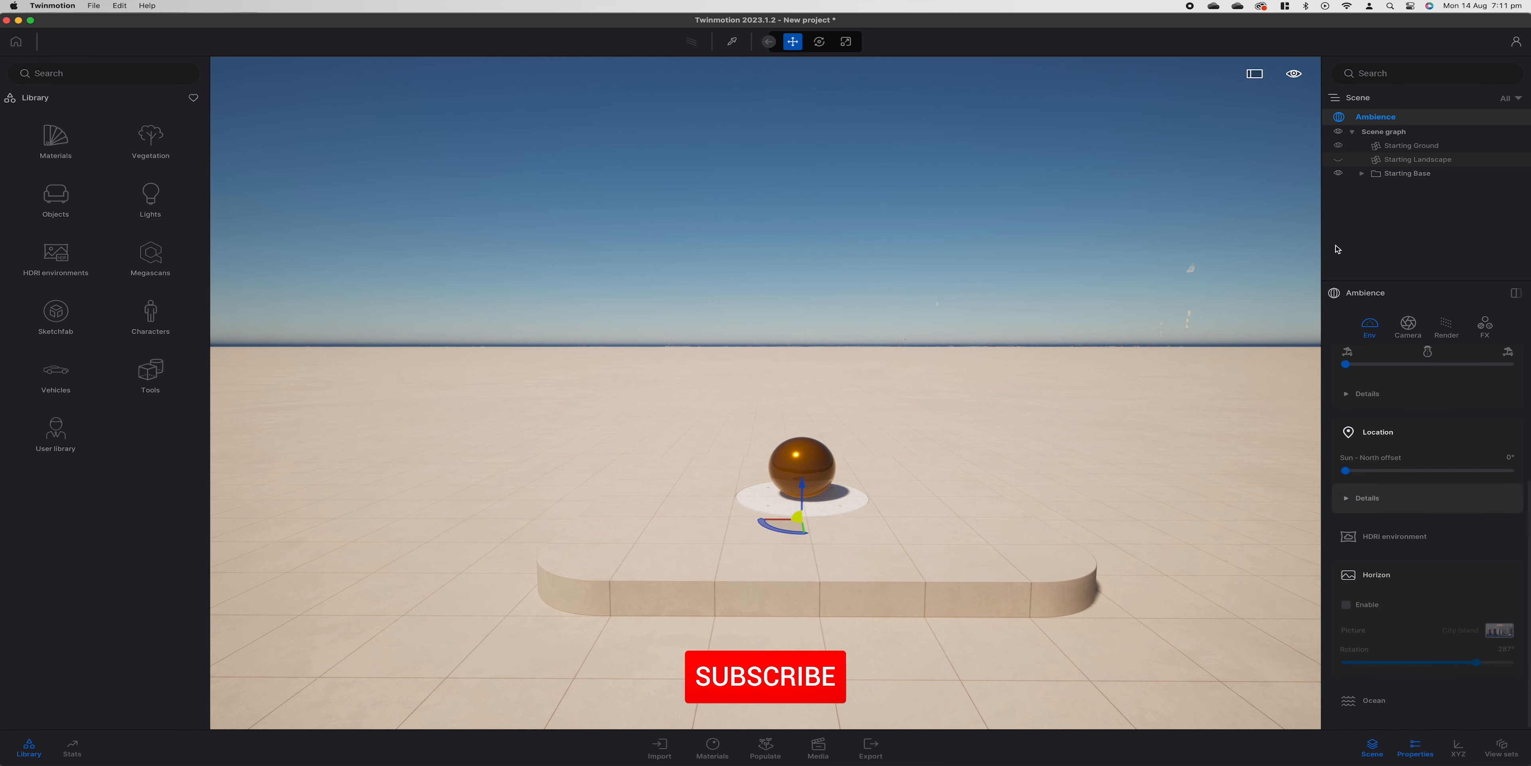
pyautogui.click(1339, 160)
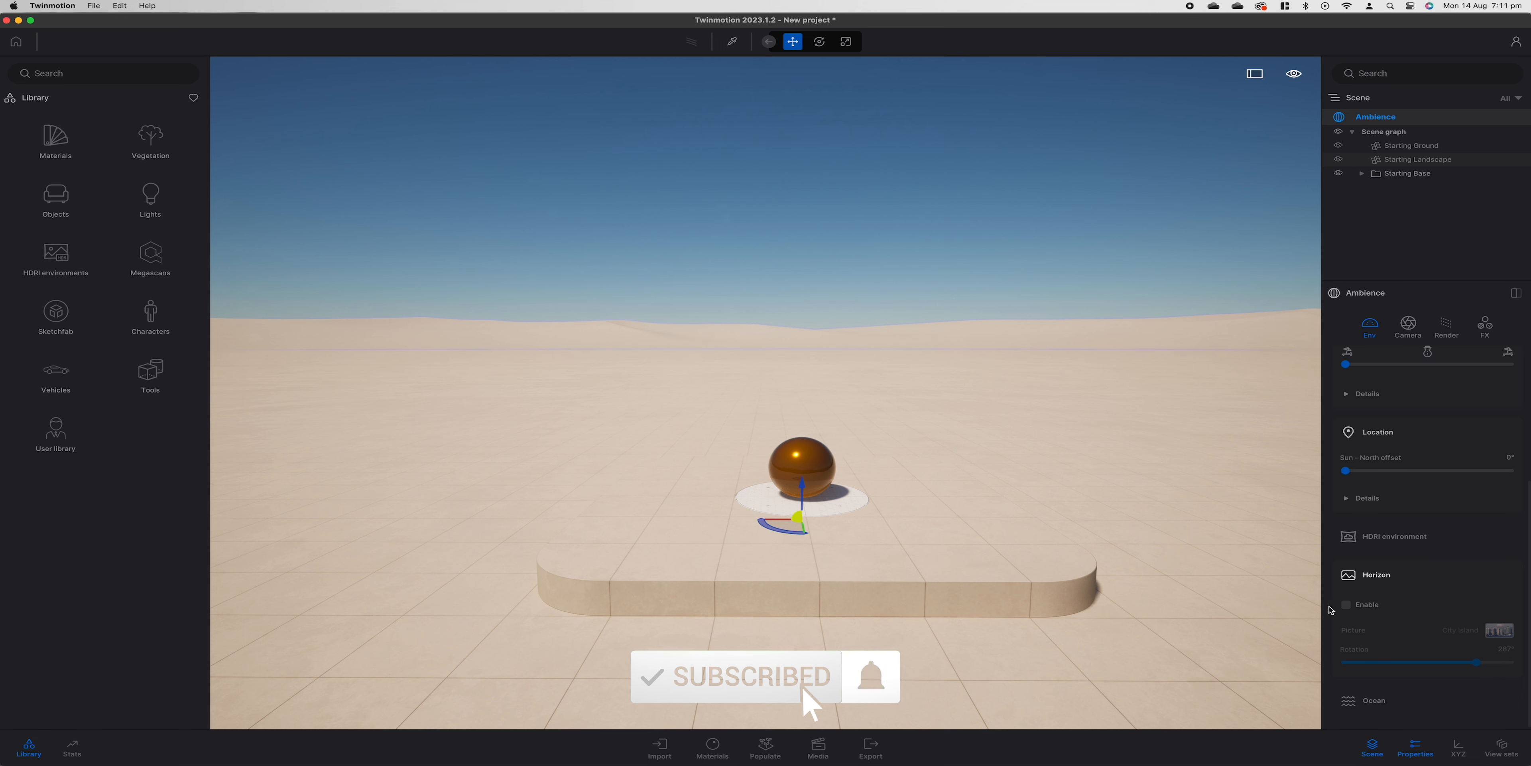
# Enable the ocean and set its height to 0.00 m.
pyautogui.click(1383, 699)
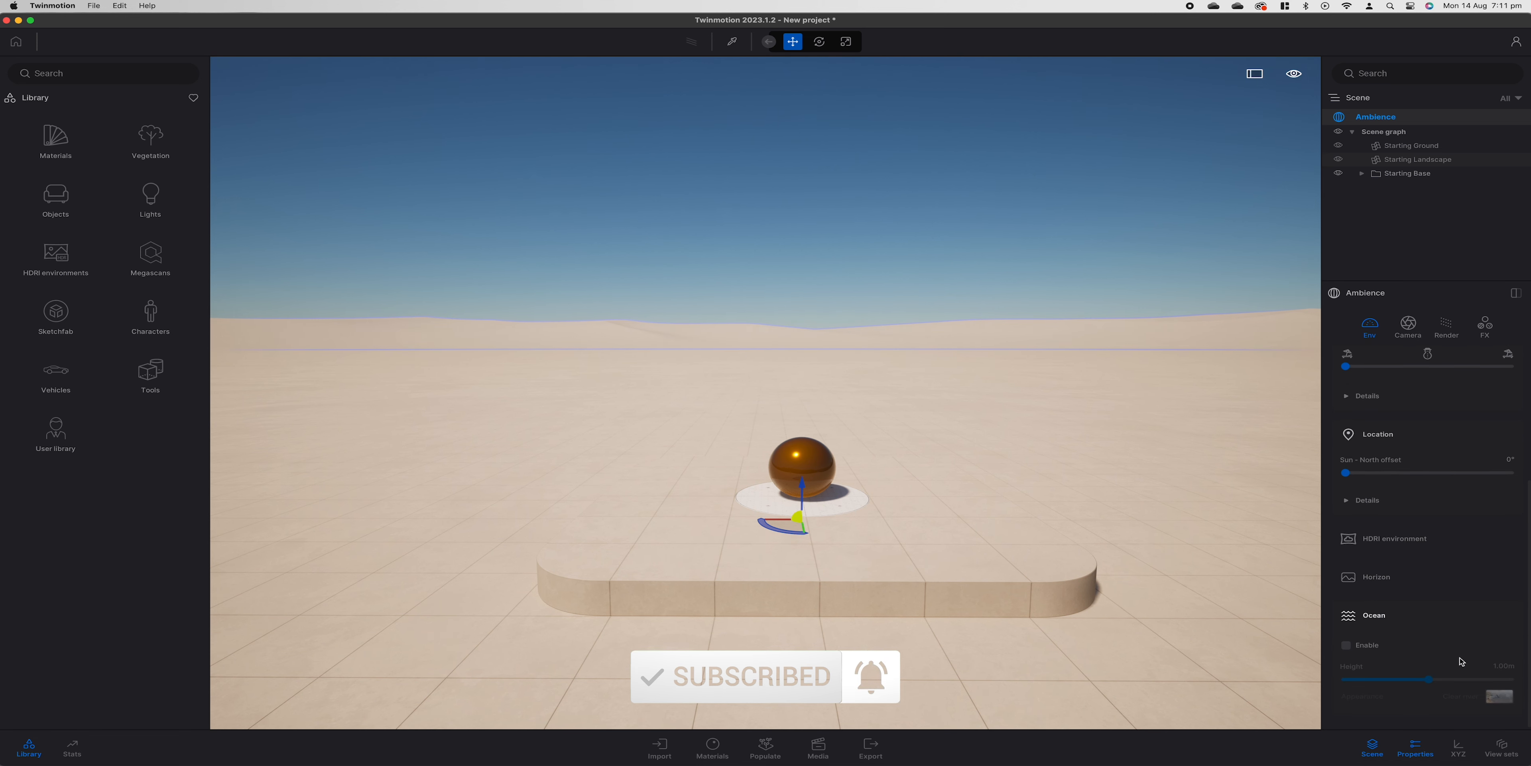
pyautogui.click(1347, 646)
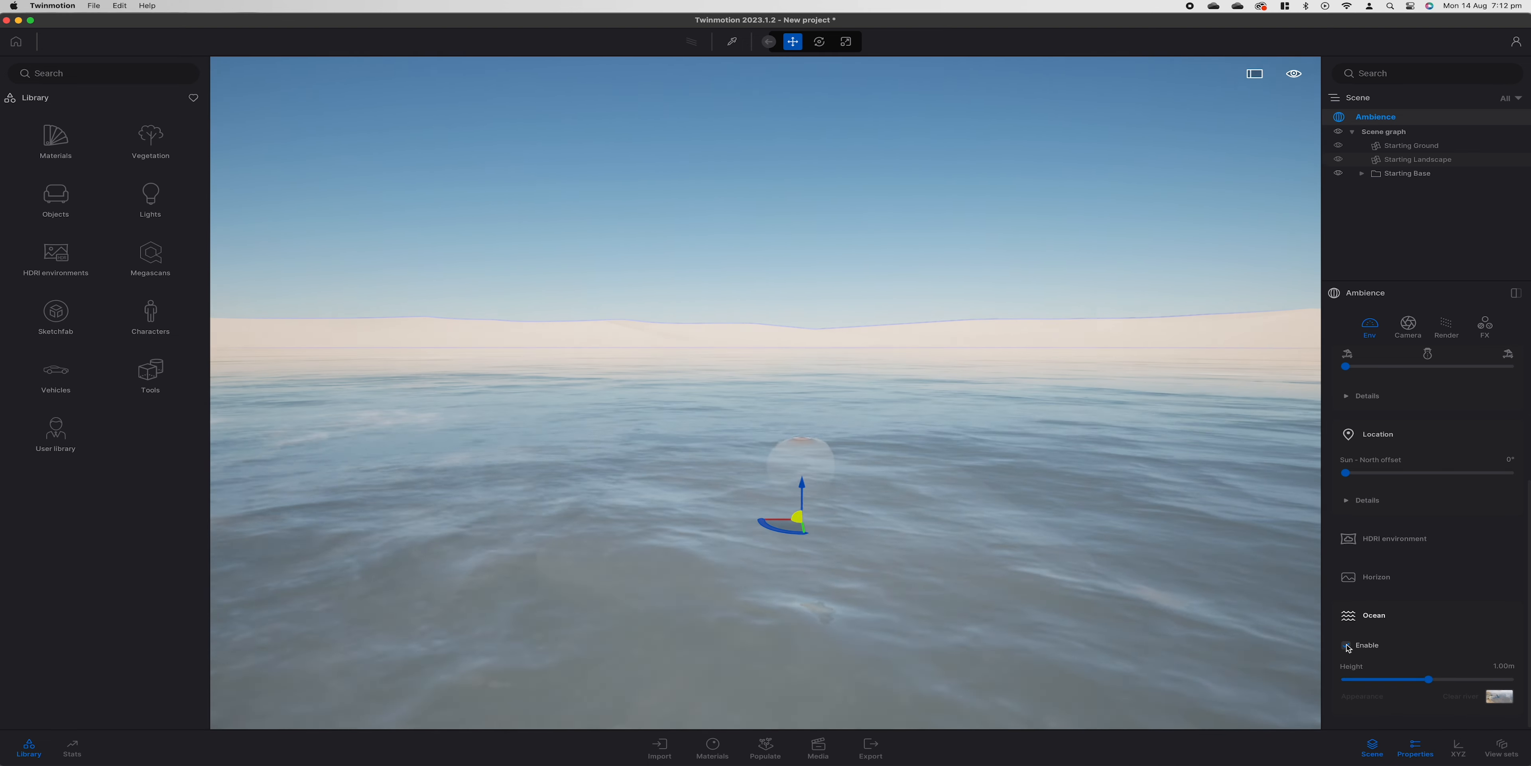
pyautogui.click(1428, 681)
pyautogui.moveTo(1428, 681); pyautogui.dragTo(1428, 680)
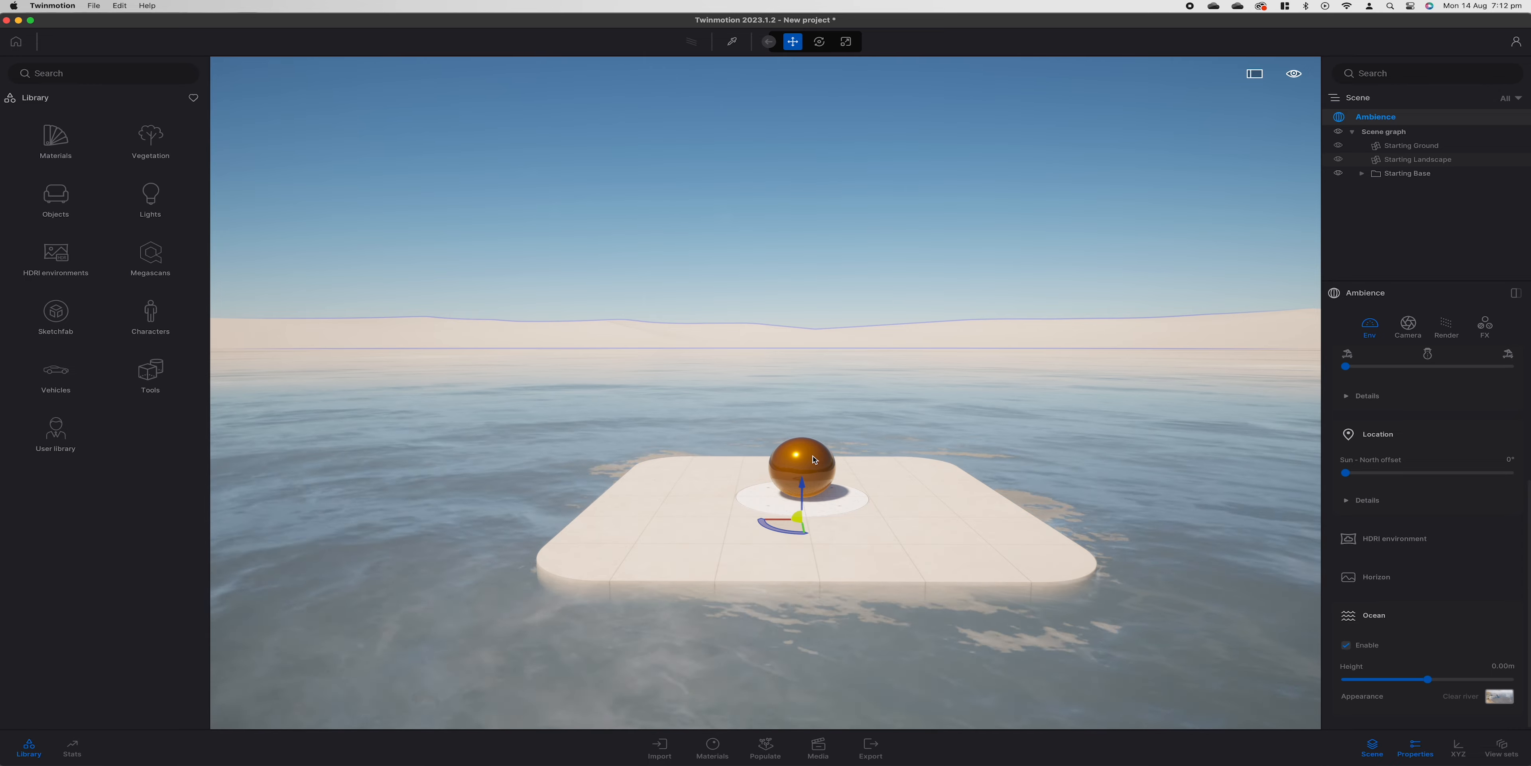
# Try stormy weather and the winter season over the ocean, then reset both to clear sky and summer.
pyautogui.scroll(2, 1356, 426)
pyautogui.click(1423, 400)
pyautogui.click(1422, 434)
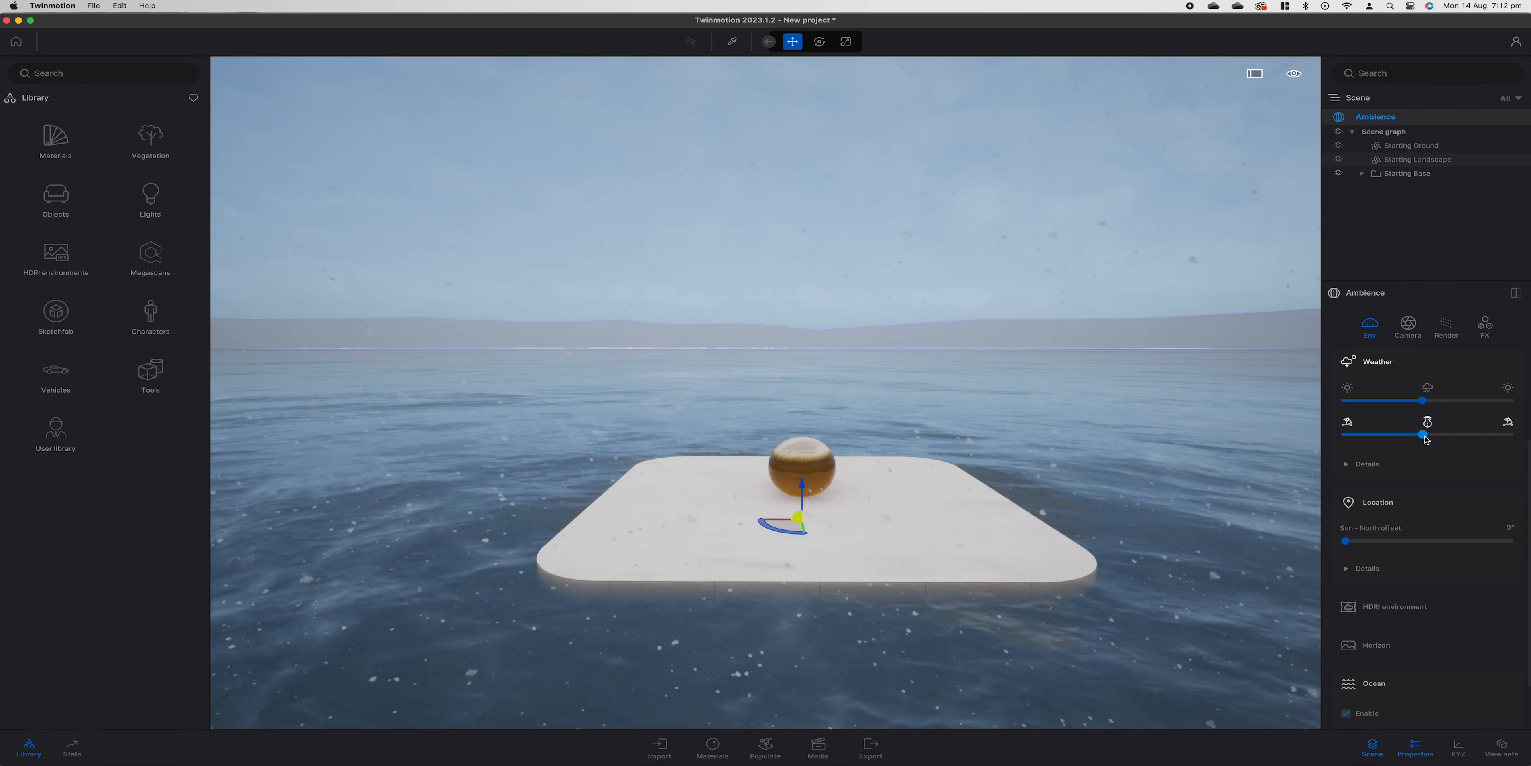
pyautogui.moveTo(1422, 434); pyautogui.dragTo(1345, 400)
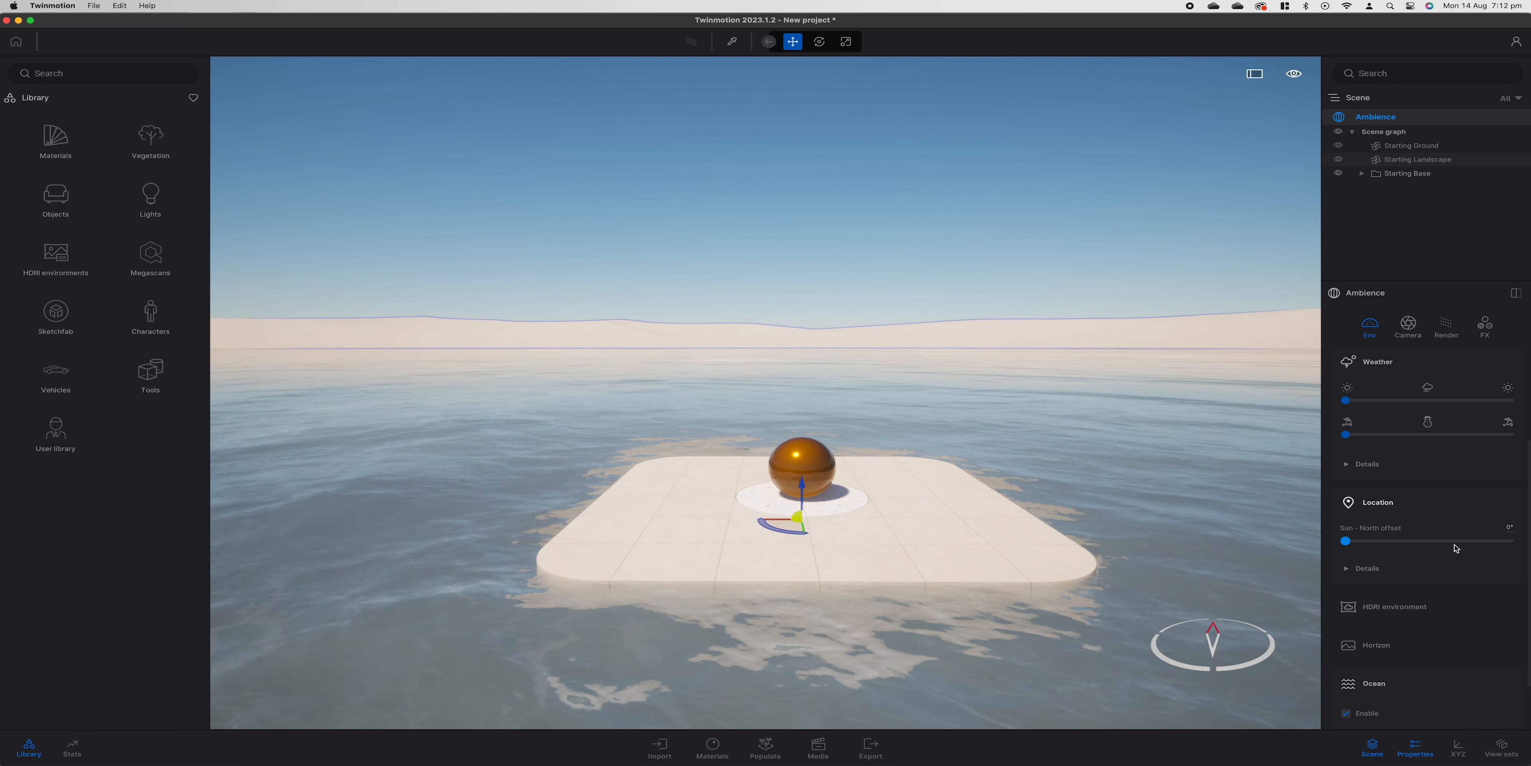
# Disable the ocean and return to the global lighting settings.
pyautogui.scroll(-2, 1361, 653)
pyautogui.click(1360, 650)
pyautogui.scroll(2, 1378, 624)
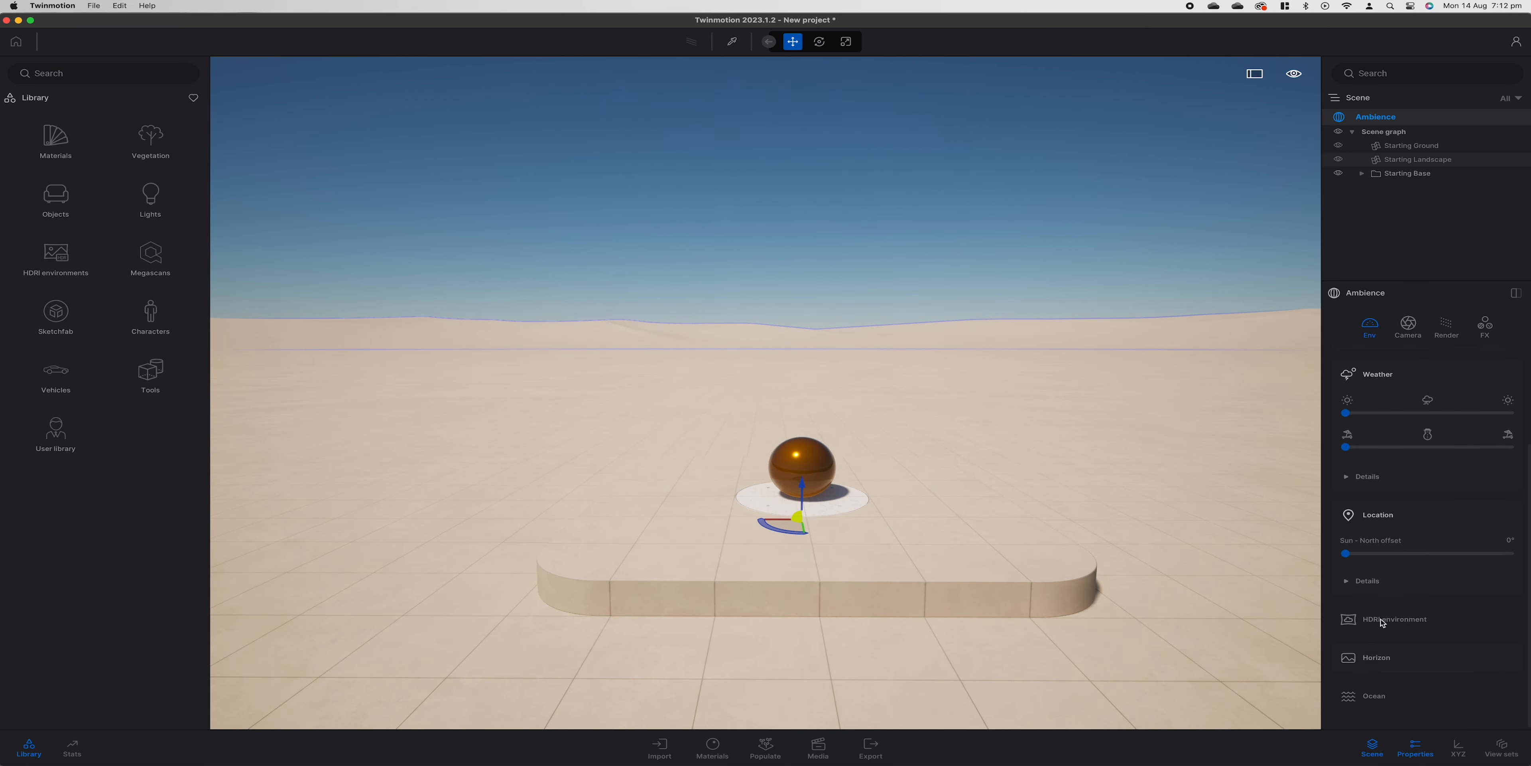
pyautogui.scroll(3, 1480, 668)
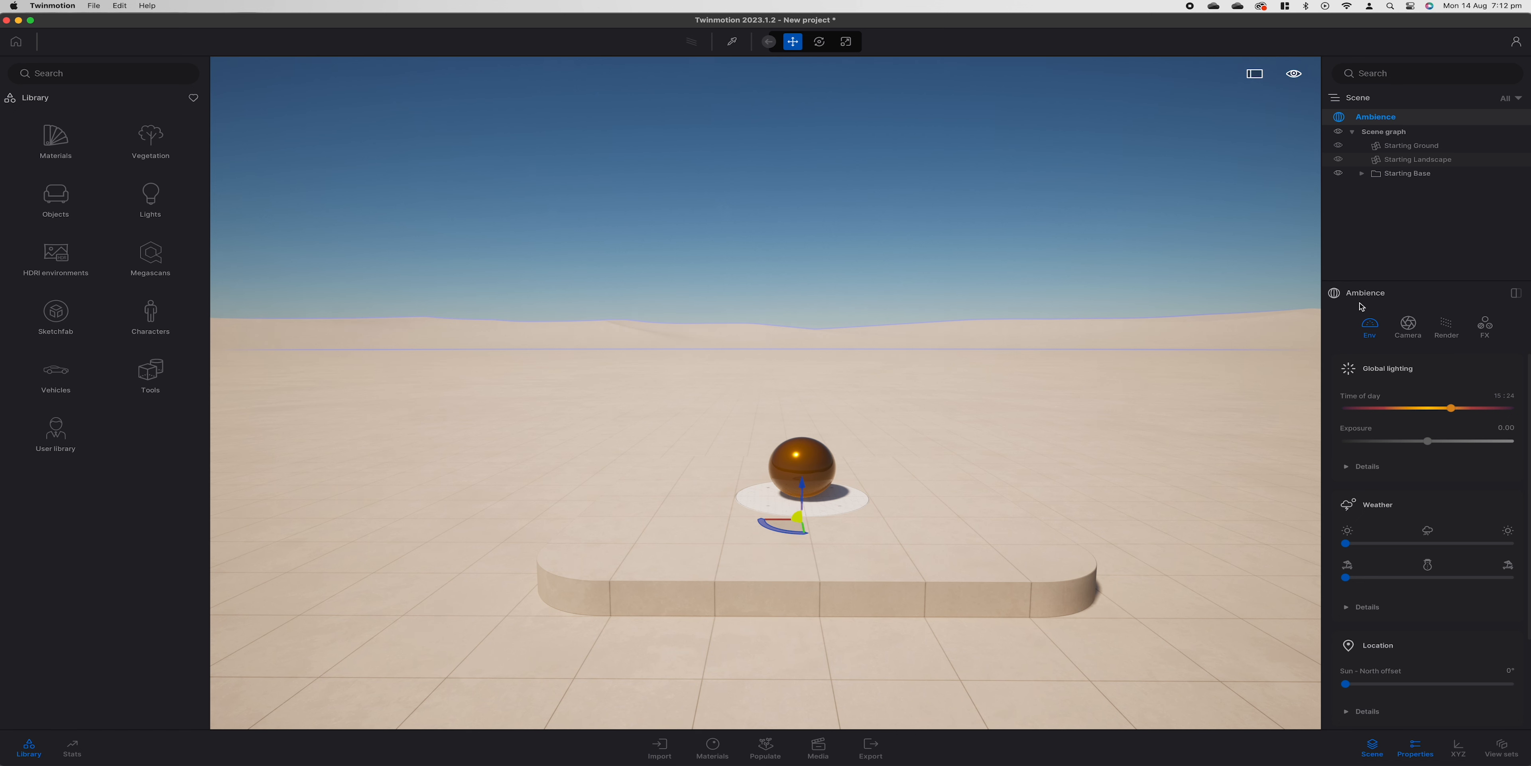
# Select Sphere 1m in the Starting Base folder and switch its gizmo to Rotate and then Scale.
pyautogui.click(1363, 174)
pyautogui.click(1411, 229)
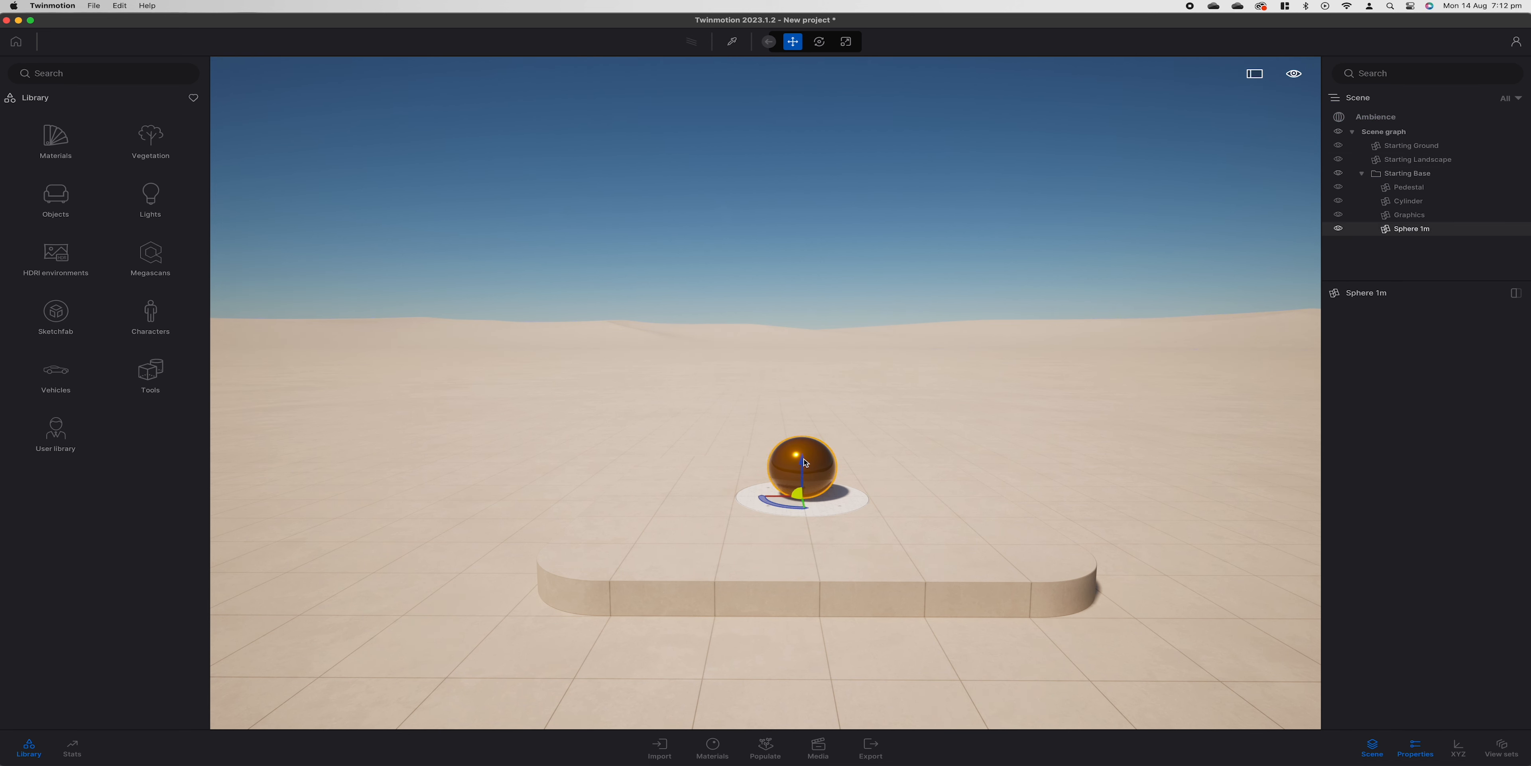
pyautogui.press('r')
pyautogui.press('w')
pyautogui.click(810, 49)
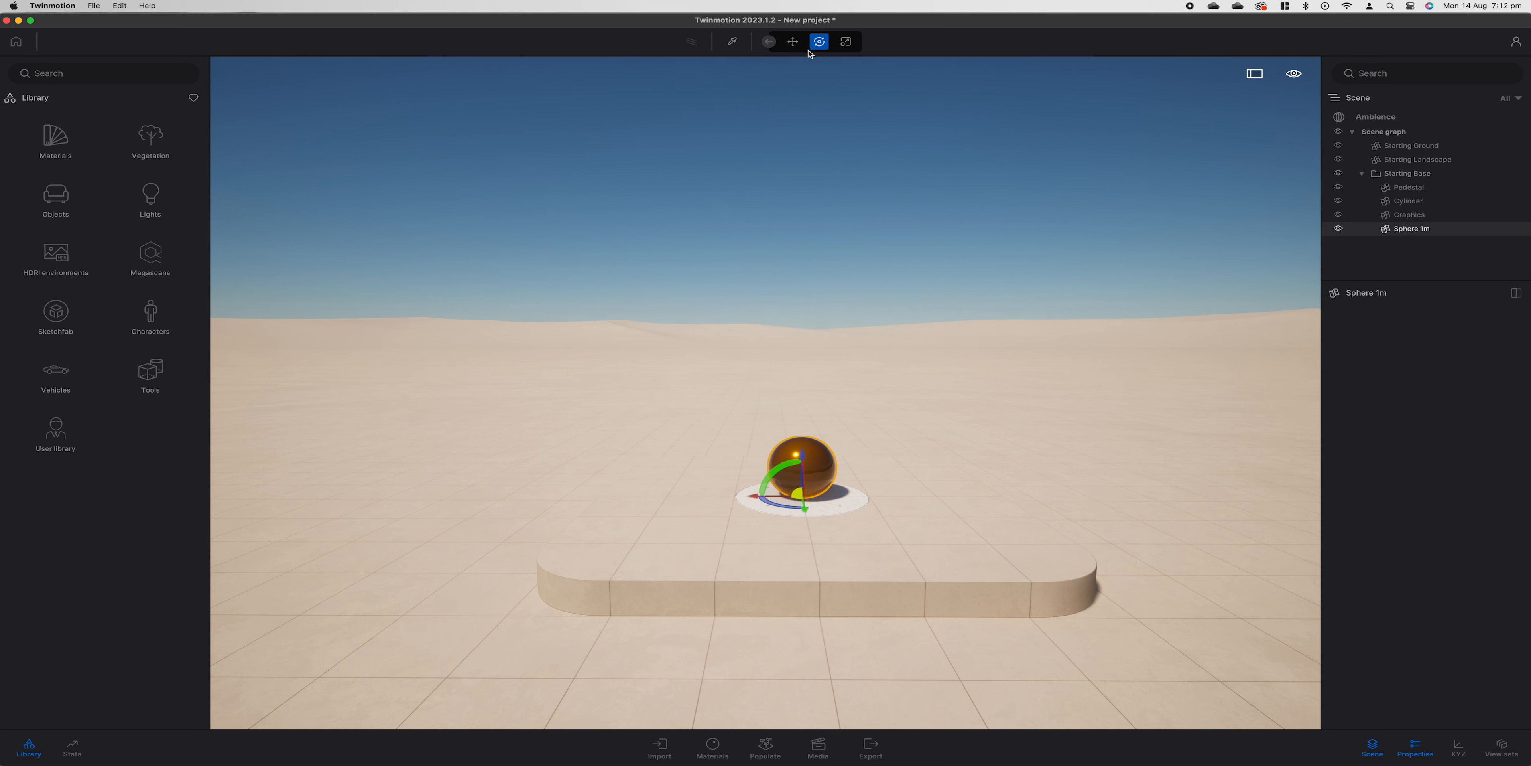
pyautogui.click(844, 43)
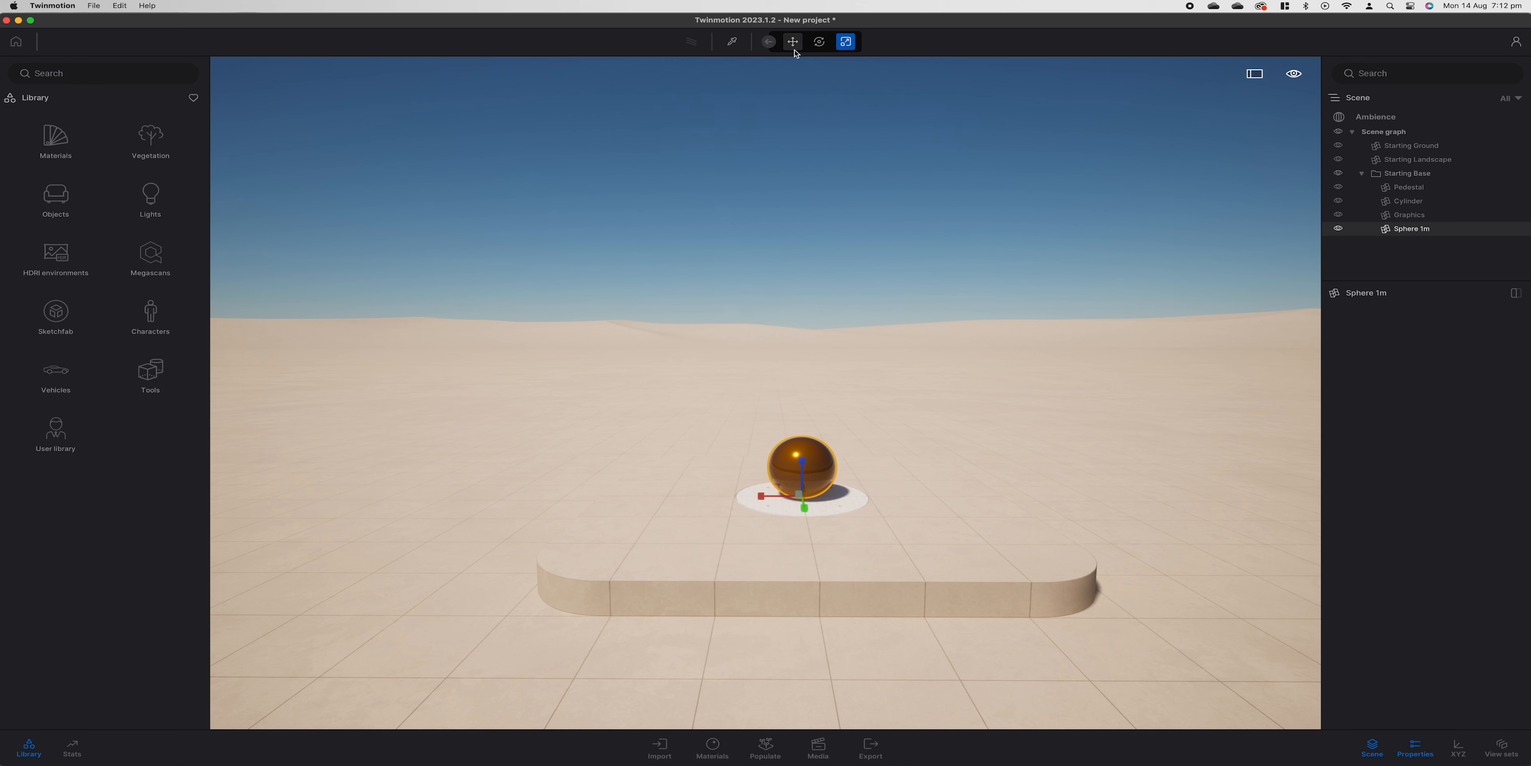
# Cycle the sphere's gizmo through the Move, Rotate and Scale modes, finishing on Move.
pyautogui.click(795, 50)
pyautogui.click(819, 50)
pyautogui.click(839, 48)
pyautogui.click(793, 41)
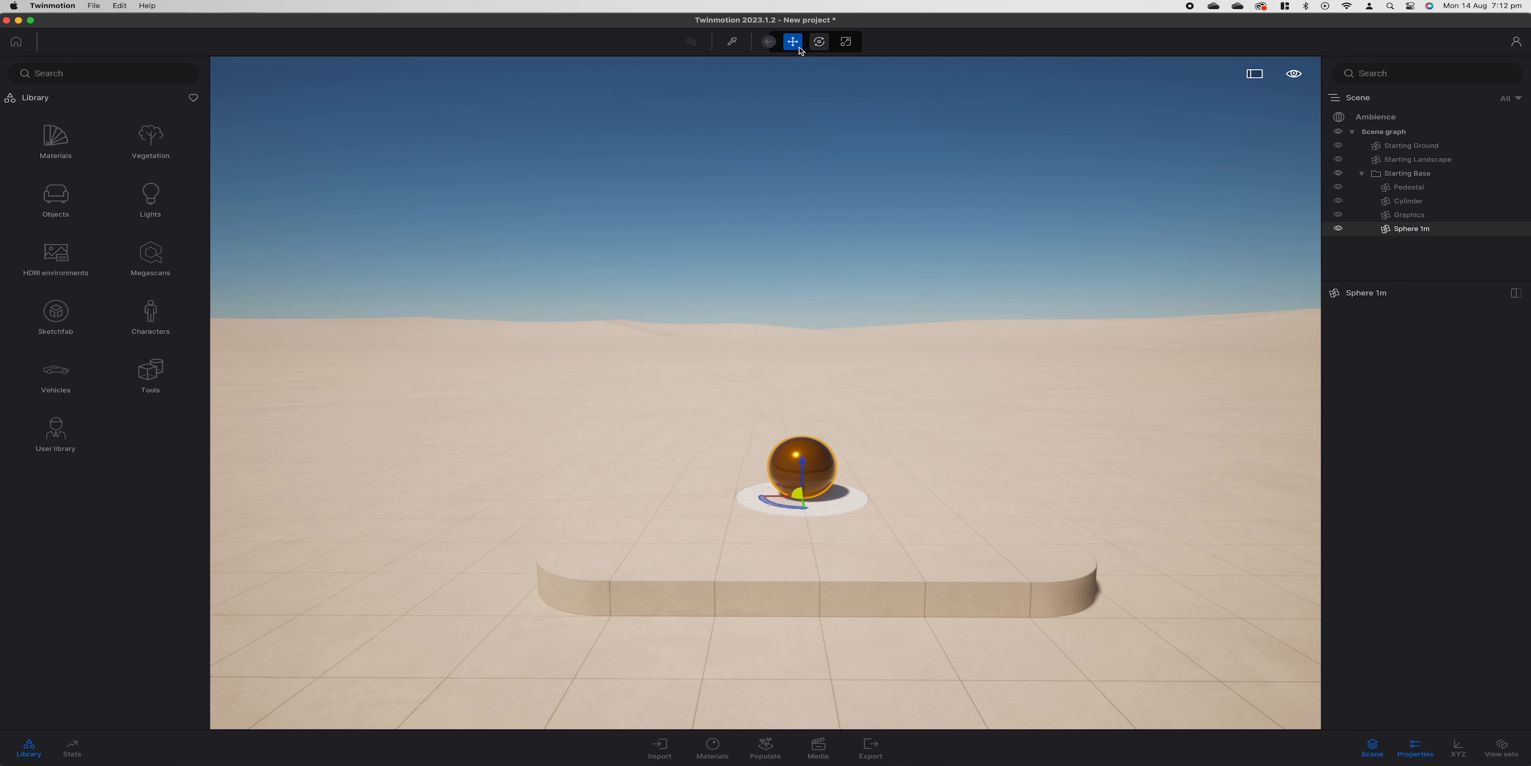
pyautogui.click(819, 42)
pyautogui.click(845, 41)
pyautogui.click(794, 42)
pyautogui.press('space')
pyautogui.press('space')
pyautogui.press('space')
# Move the camera back and sideways to look down on the sphere and its base.
pyautogui.moveTo(805, 470); pyautogui.dragTo(808, 219)
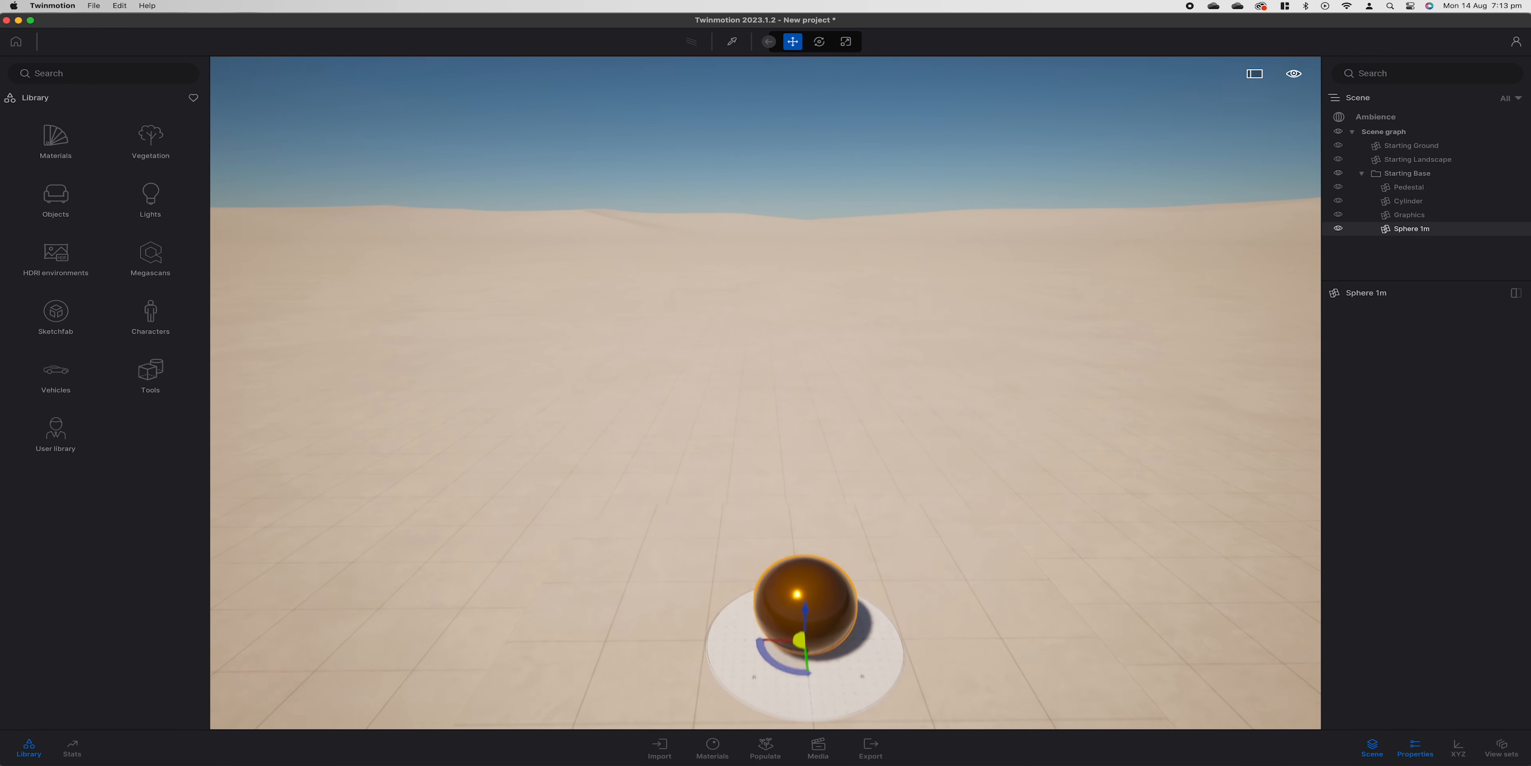
pyautogui.moveTo(821, 511); pyautogui.dragTo(821, 568, button='right')
pyautogui.press('s')
pyautogui.press('a')
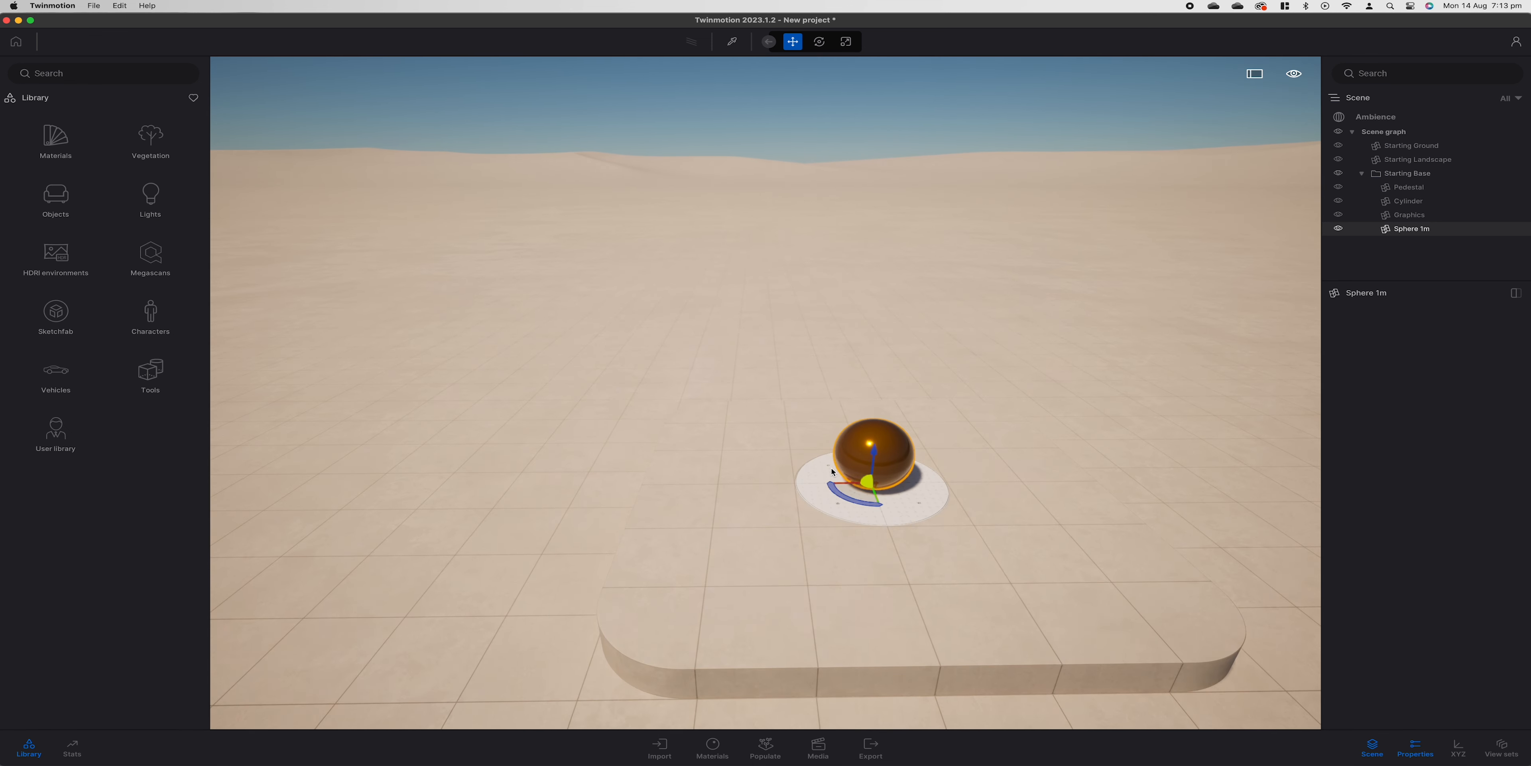
# Try moving the sphere across the ground off its white disc, and undo the move.
pyautogui.press('d')
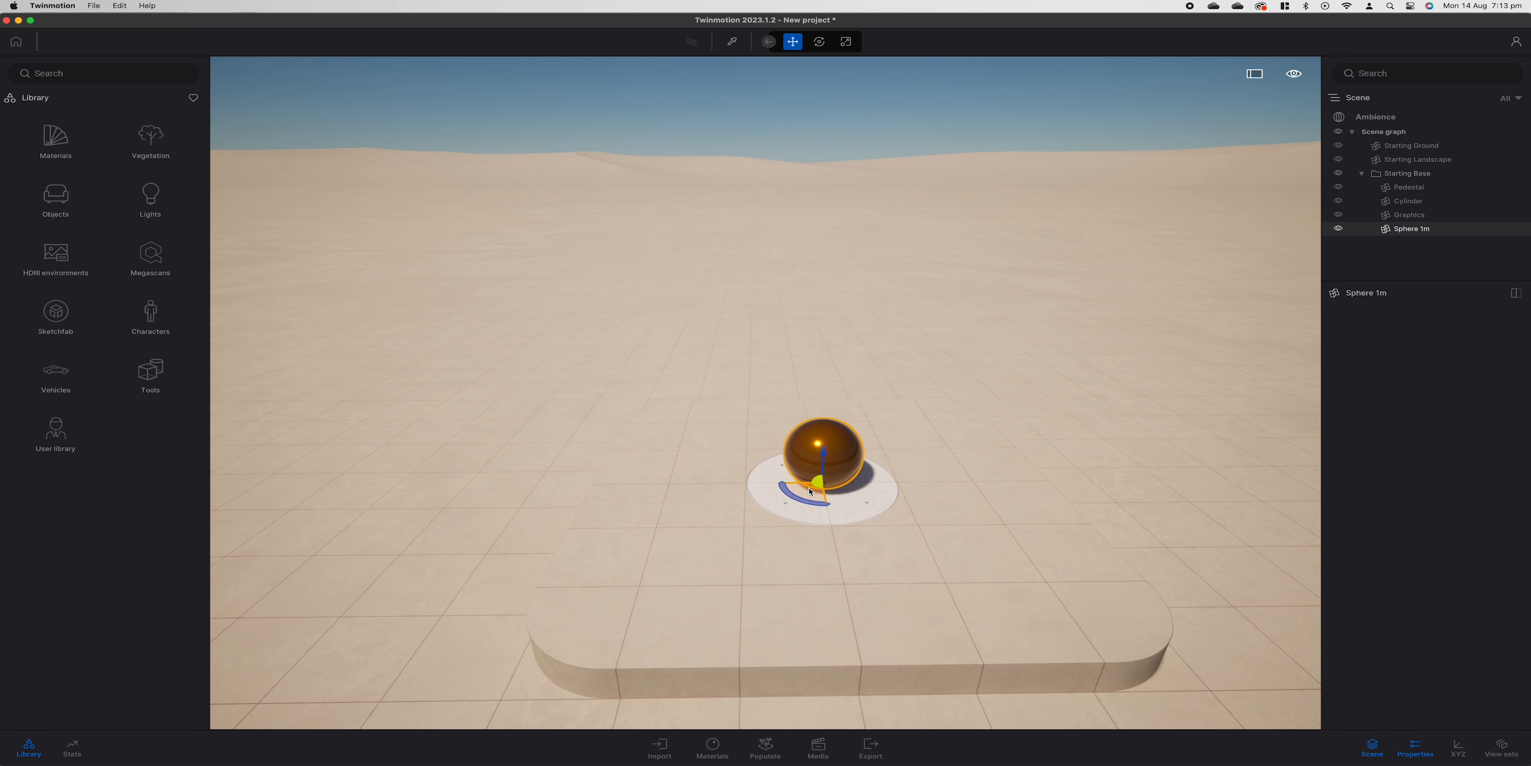
pyautogui.moveTo(814, 492)
pyautogui.mouseDown()
pyautogui.moveTo(660, 546)
pyautogui.moveTo(779, 451)
pyautogui.moveTo(1043, 469)
pyautogui.moveTo(798, 492)
pyautogui.mouseUp()
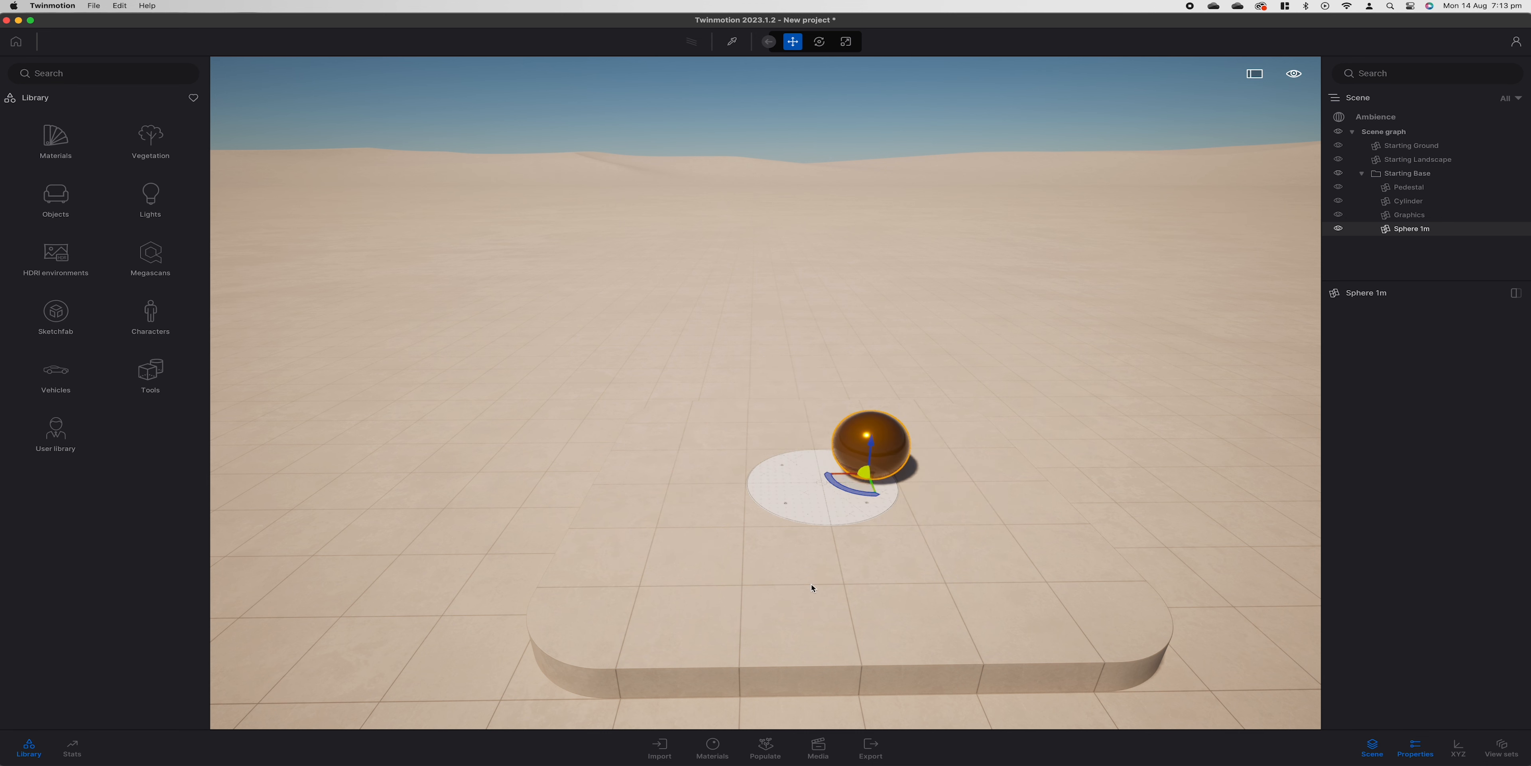
pyautogui.moveTo(791, 498); pyautogui.dragTo(867, 543)
pyautogui.press('super+z')
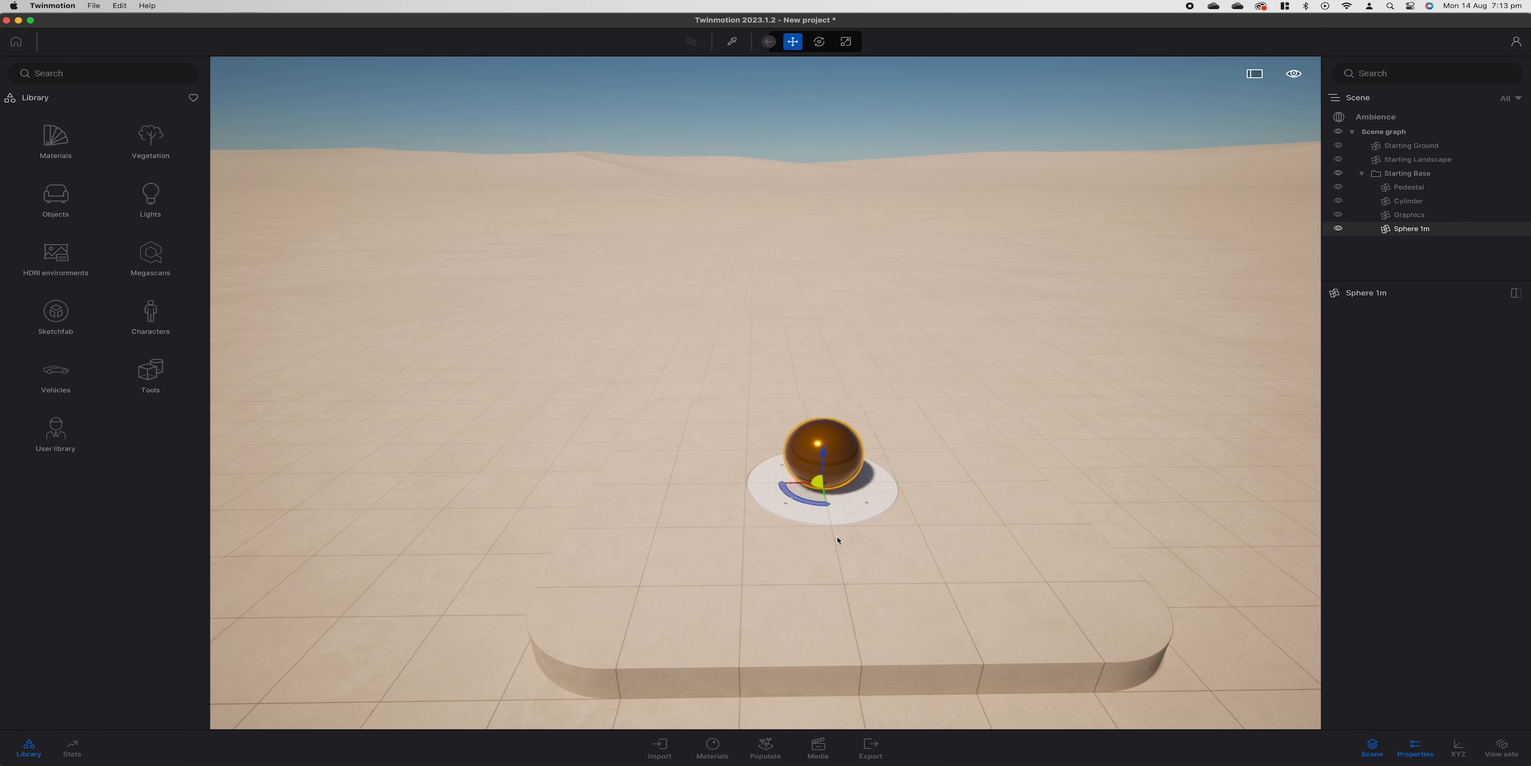
# Try the Rotate gizmo on the sphere by turning it about one of its horizontal axes.
pyautogui.press('r')
pyautogui.moveTo(797, 591); pyautogui.dragTo(752, 580, button='right')
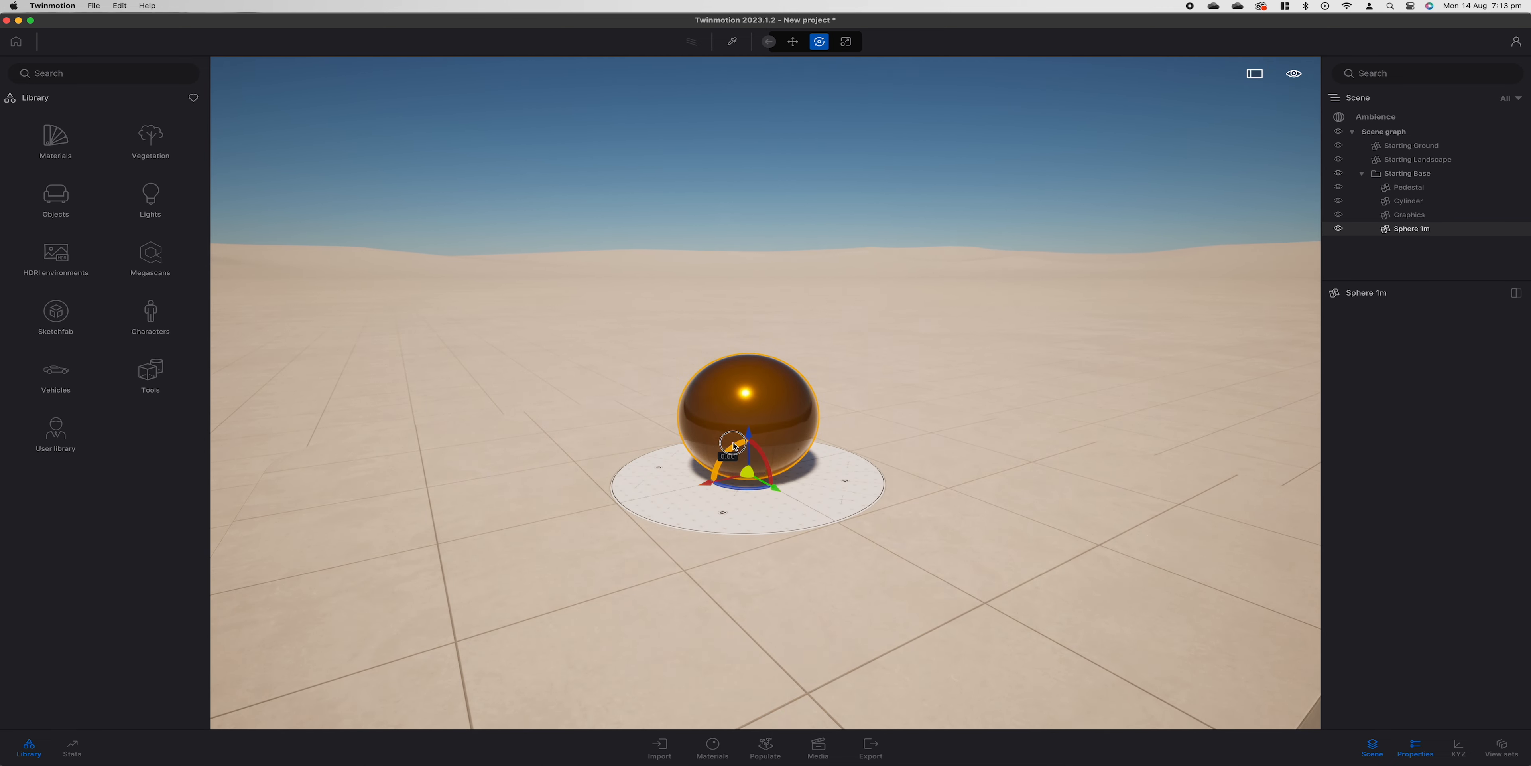
pyautogui.moveTo(725, 458); pyautogui.dragTo(596, 516)
pyautogui.moveTo(642, 590); pyautogui.dragTo(644, 619)
# Try the Scale gizmo by stretching the sphere along its individual axes, and undo the scaling.
pyautogui.press('r')
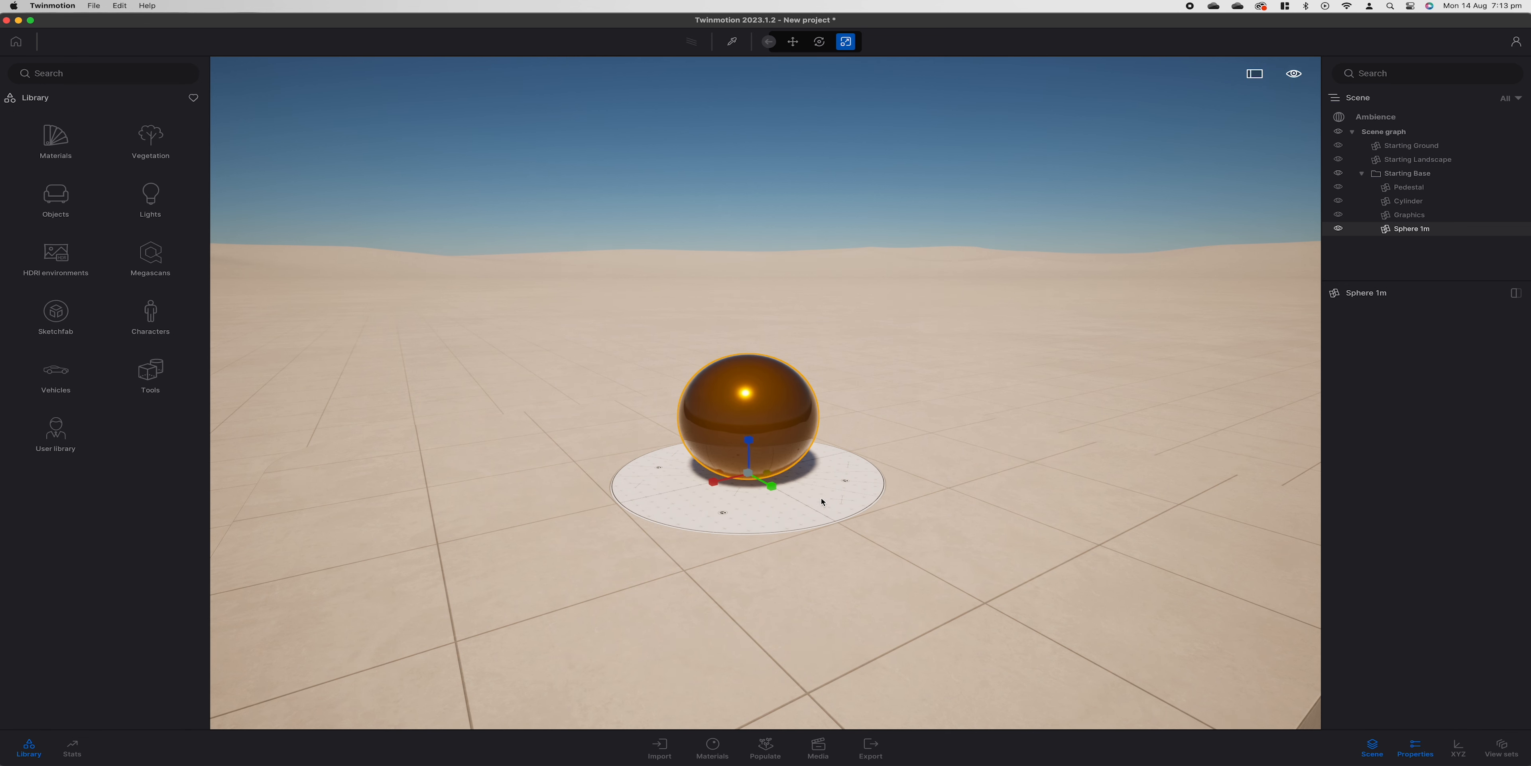
pyautogui.moveTo(775, 488); pyautogui.dragTo(750, 516)
pyautogui.moveTo(743, 291); pyautogui.dragTo(732, 434)
pyautogui.moveTo(715, 482); pyautogui.dragTo(780, 447)
pyautogui.press('super+z')
pyautogui.press('super+z')
# Scale the sphere by a factor of 3 along its red axis, and undo the scaling.
pyautogui.moveTo(779, 447); pyautogui.dragTo(619, 519, button='right')
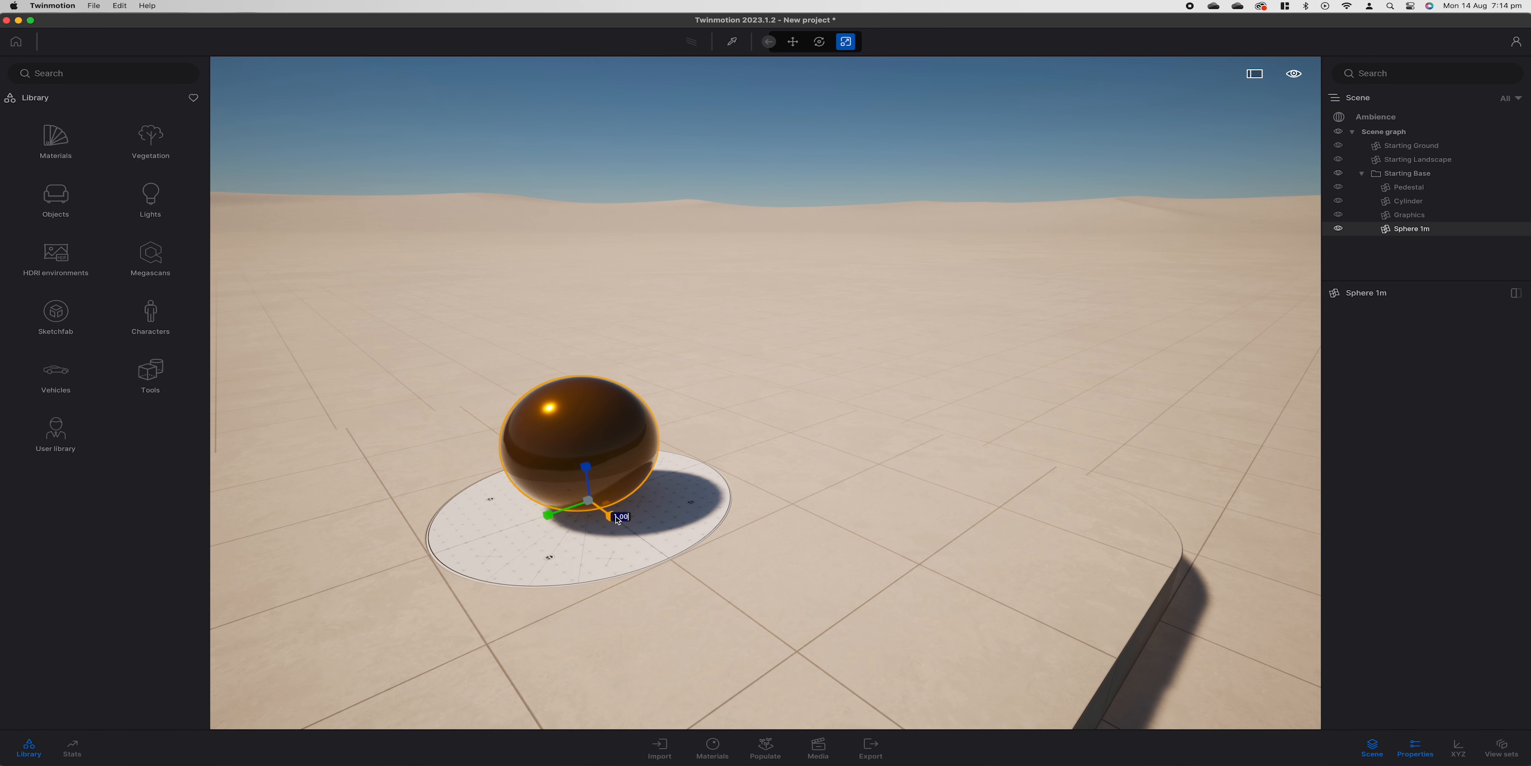
pyautogui.click(618, 516)
pyautogui.write('3')
pyautogui.press('Return')
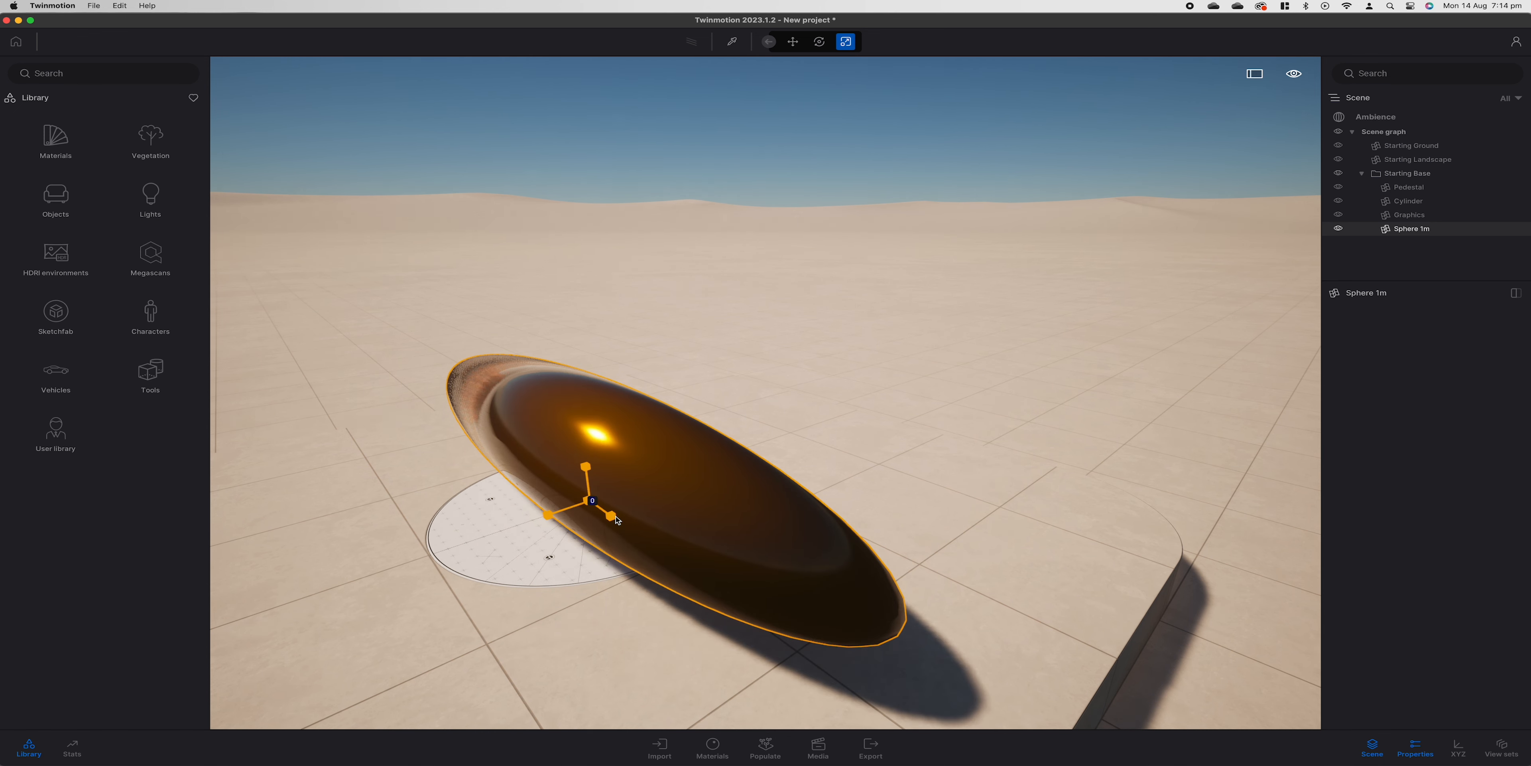
pyautogui.moveTo(606, 557); pyautogui.dragTo(737, 546, button='right')
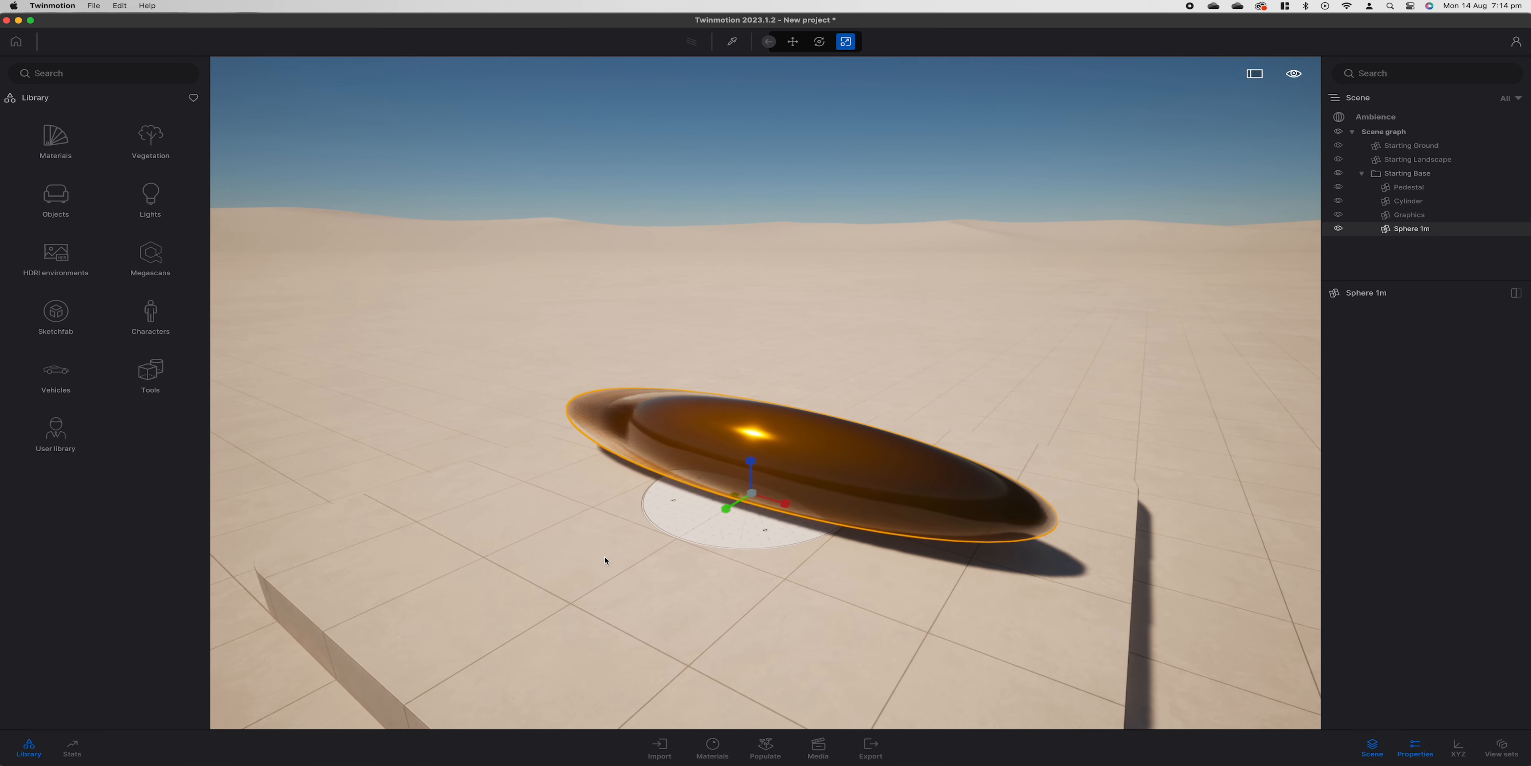
pyautogui.press('super+z')
# Switch the sphere's gizmo to Rotate, raise the sphere by 10 along its blue vertical axis, and undo the move.
pyautogui.press('space')
pyautogui.press('space')
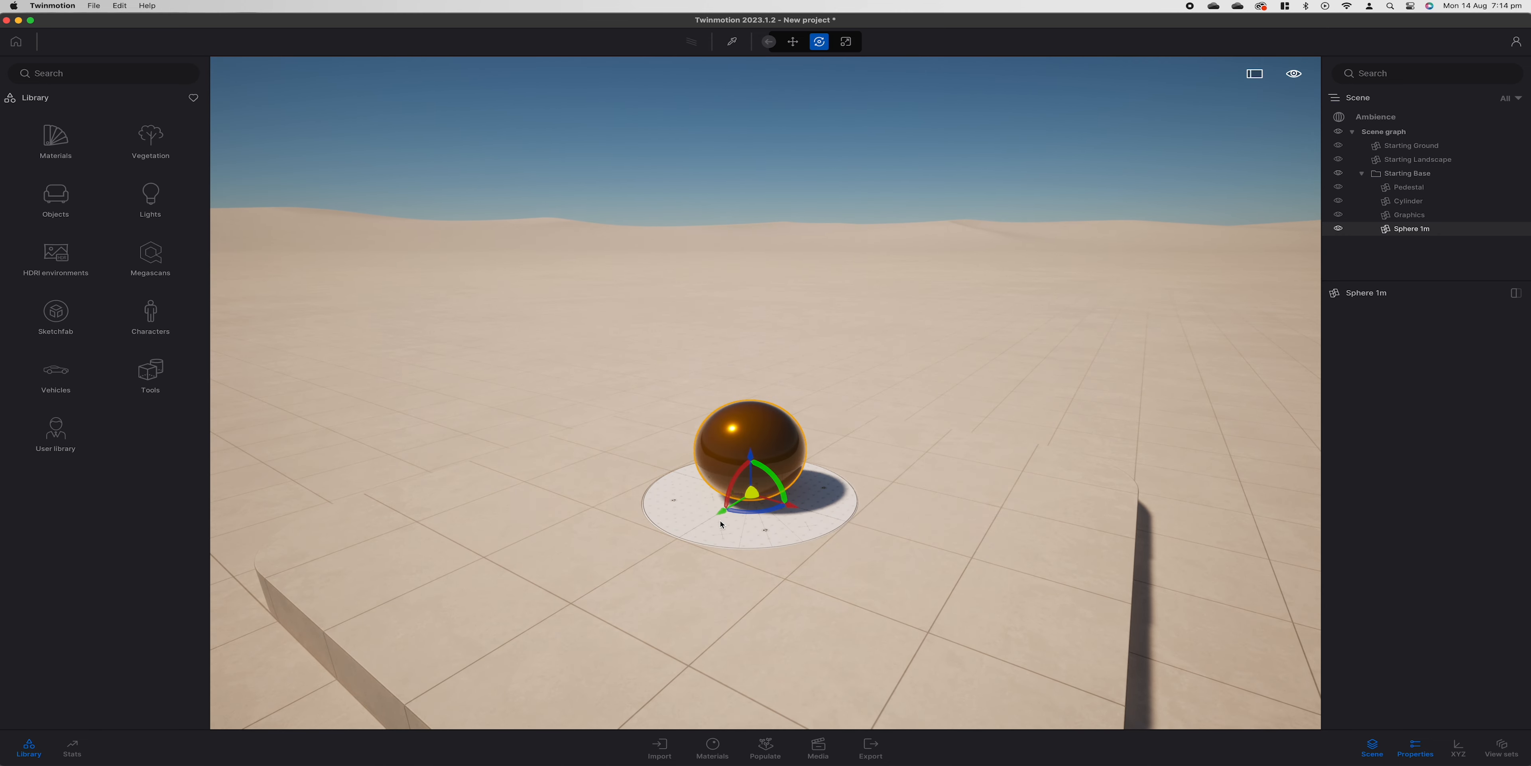
pyautogui.click(750, 453)
pyautogui.click(751, 453)
pyautogui.write('10')
pyautogui.press('Return')
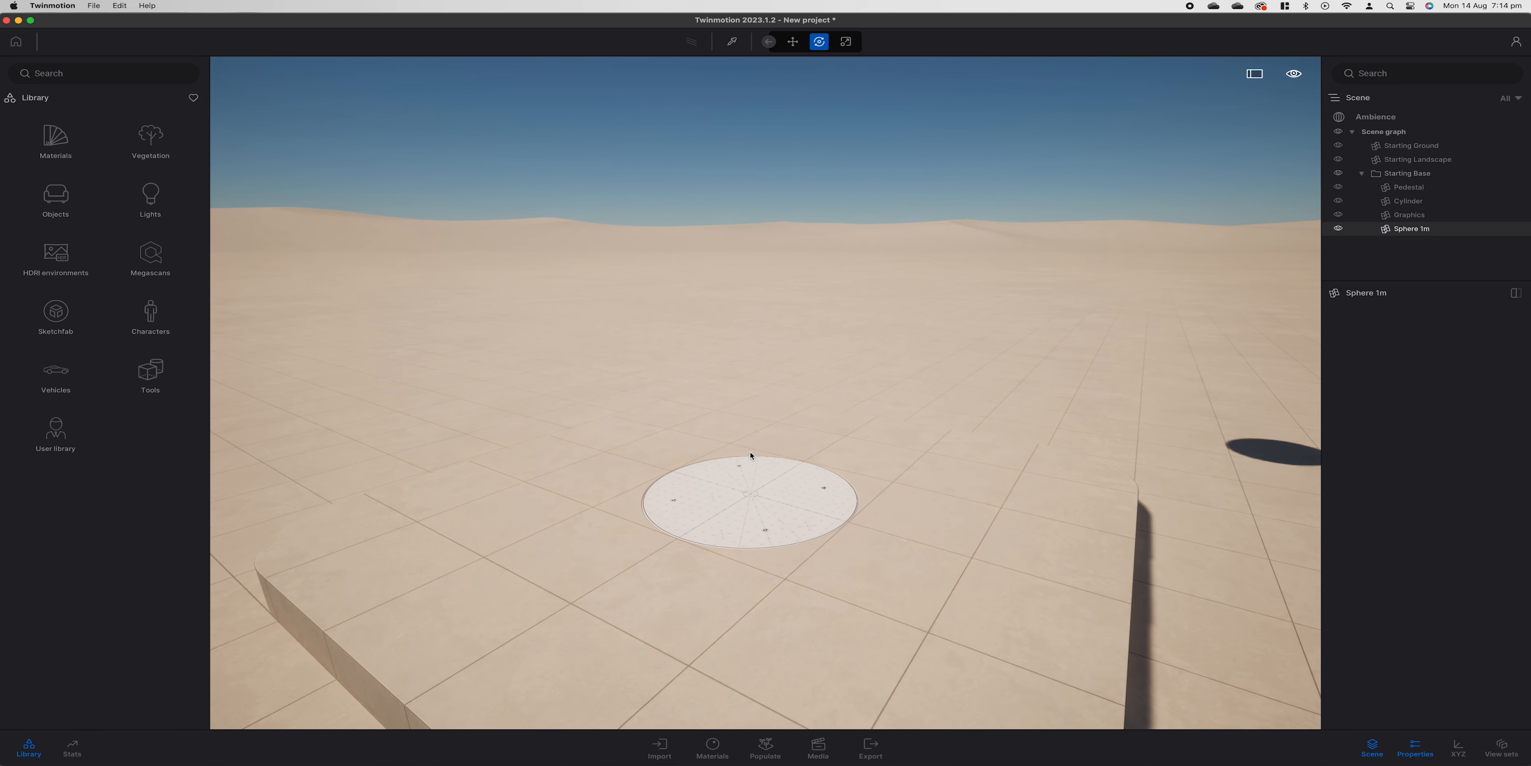
pyautogui.moveTo(758, 486); pyautogui.dragTo(747, 558, button='right')
pyautogui.press('s')
pyautogui.press('e')
pyautogui.press('super+z')
# Deselect the sphere and frame it from the front together with its white disc and the rounded pedestal.
pyautogui.press('Escape')
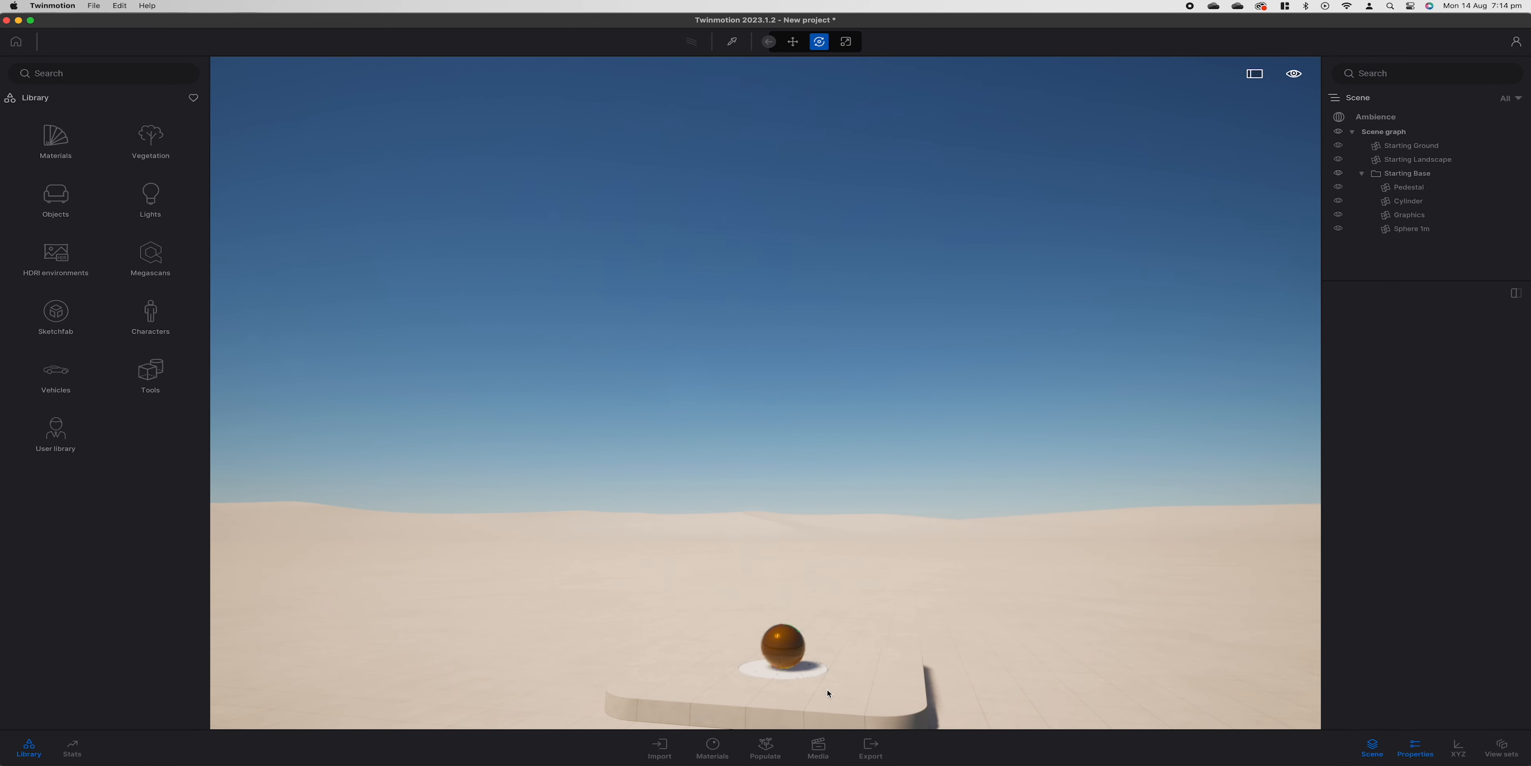
pyautogui.moveTo(827, 694); pyautogui.dragTo(827, 740, button='right')
pyautogui.press('w')
pyautogui.moveTo(791, 535); pyautogui.dragTo(822, 609, button='right')
pyautogui.press('s')
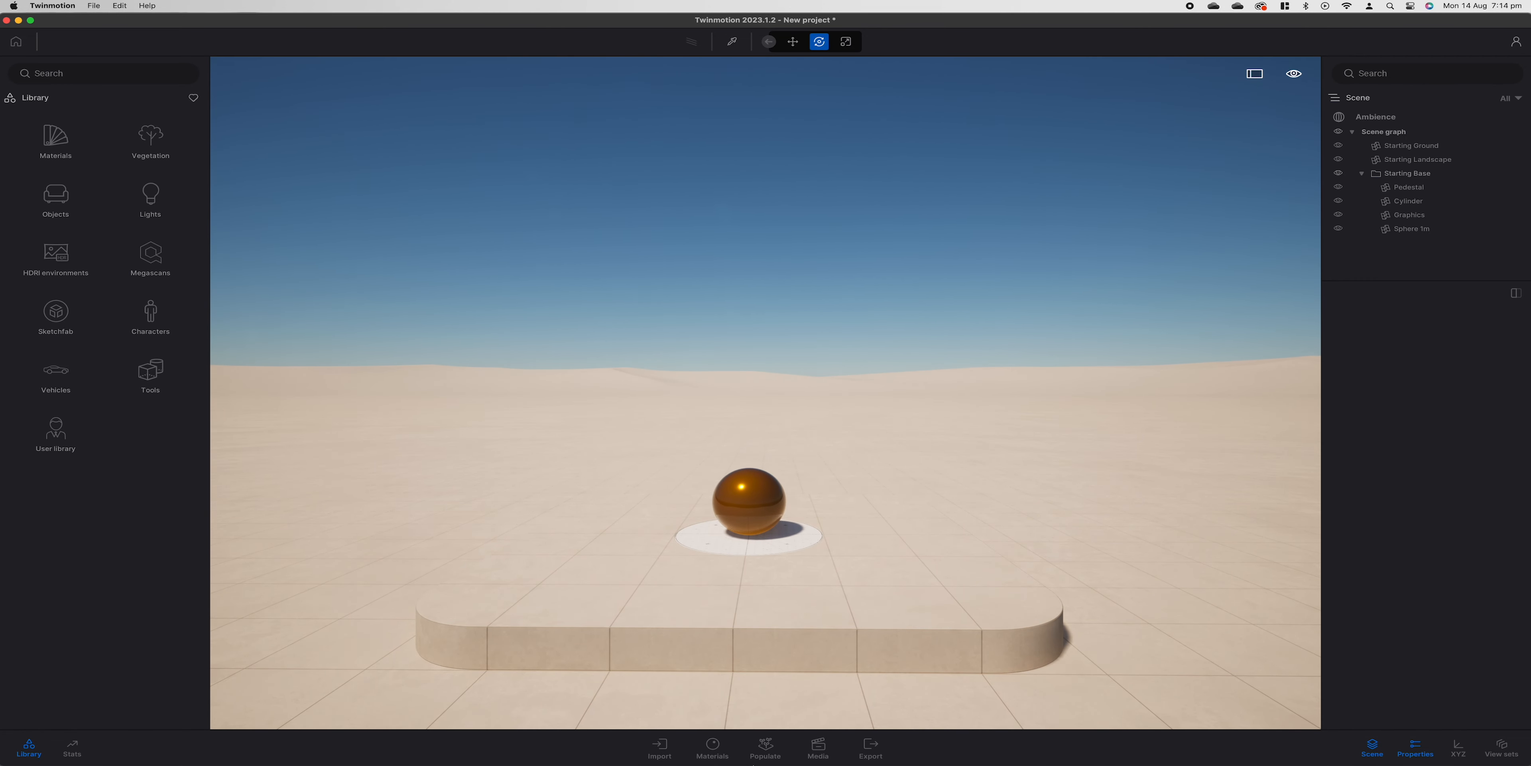
pyautogui.moveTo(881, 648); pyautogui.dragTo(683, 705, button='middle')
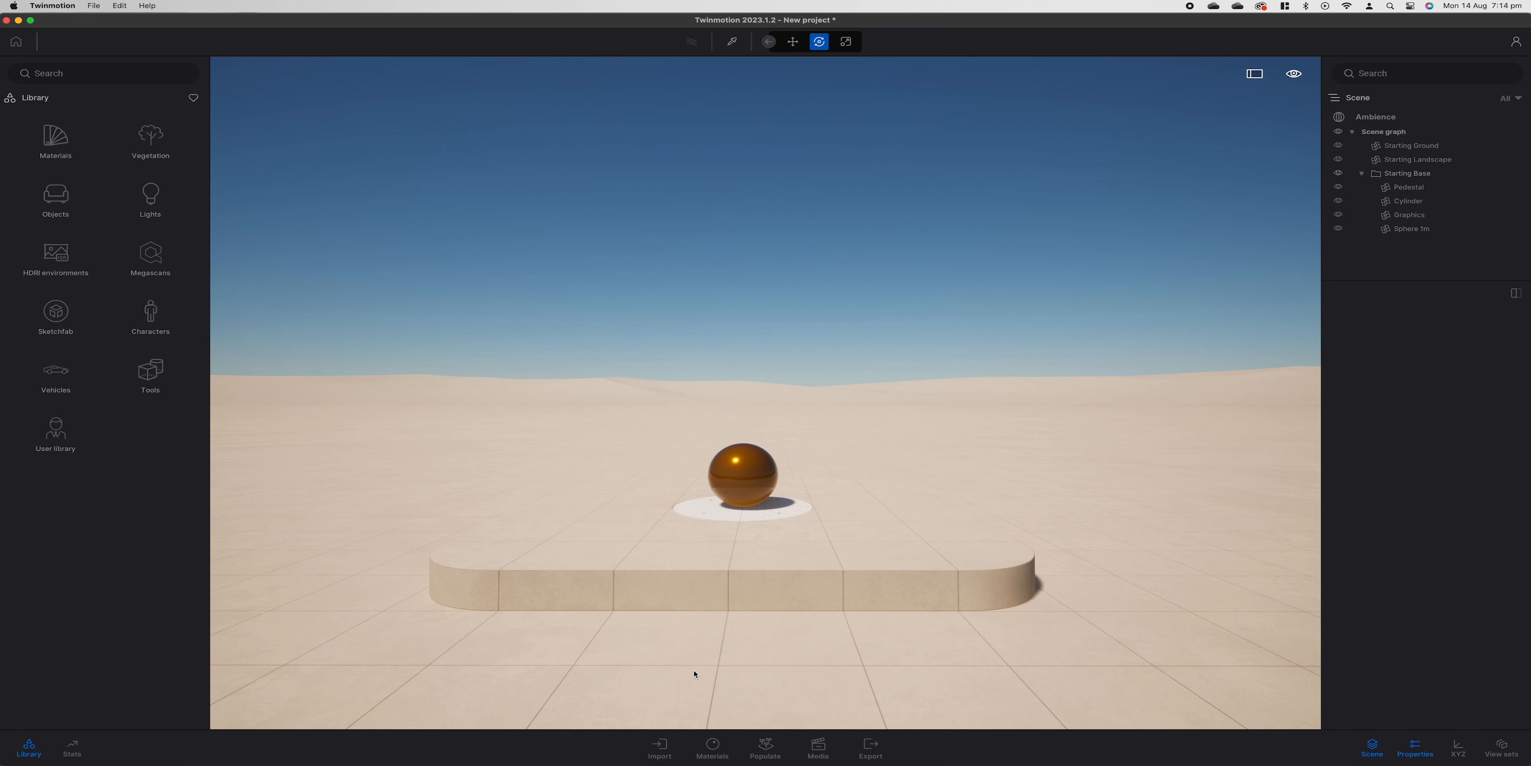
pyautogui.press('a')
pyautogui.press('d')
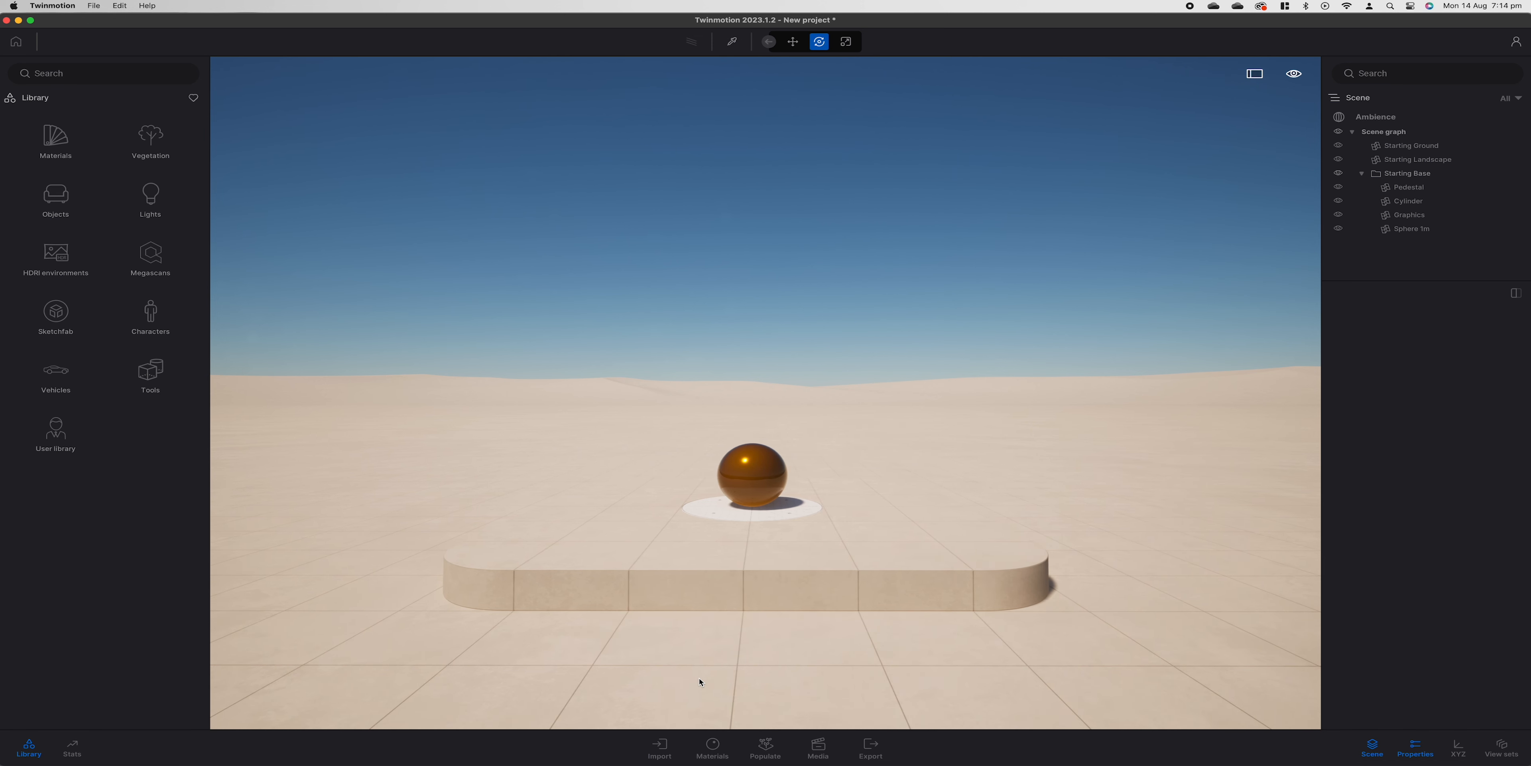